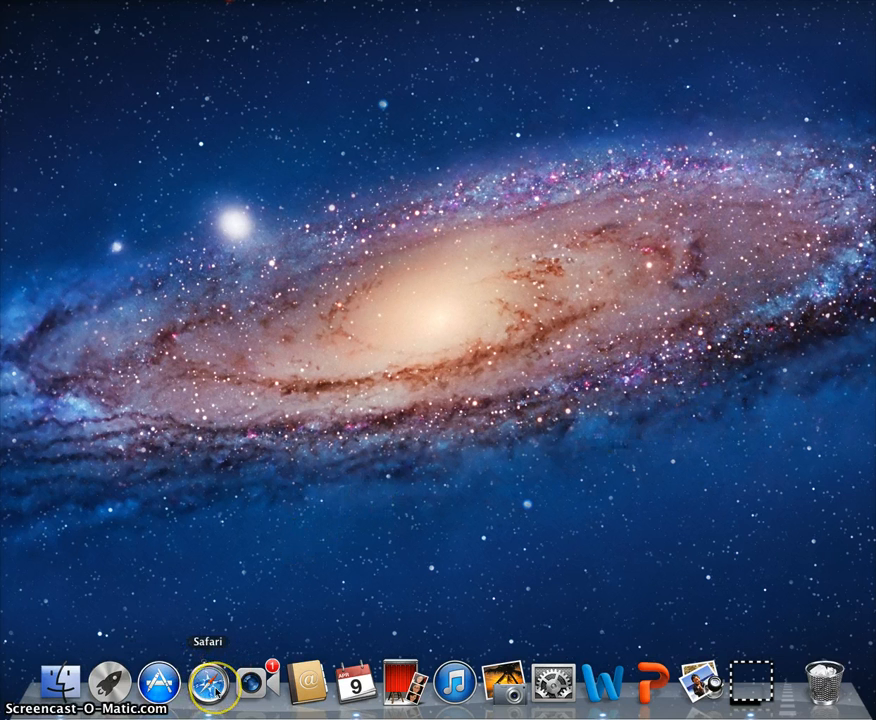
{"action": "left_click", "coordinate": [208, 685]}
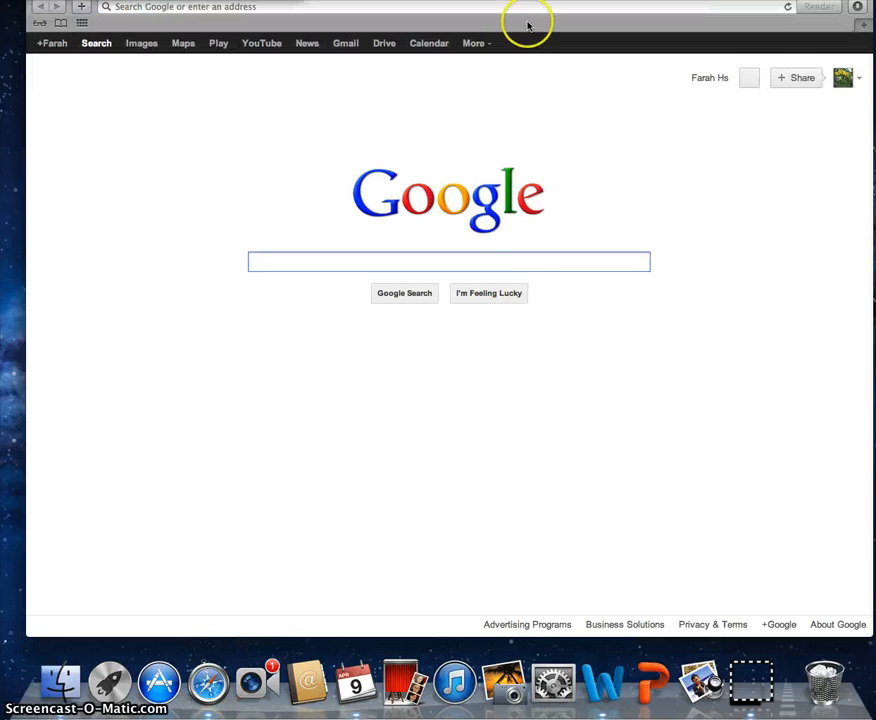
{"action": "left_click_drag", "start_coordinate": [530, 1], "coordinate": [527, 12]}
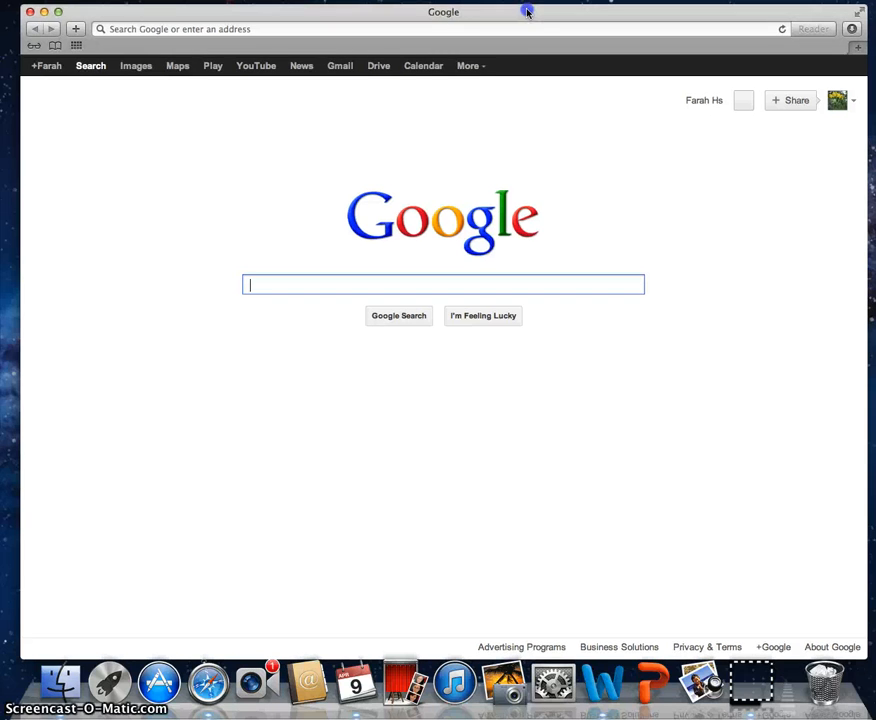
{"action": "left_click", "coordinate": [380, 28]}
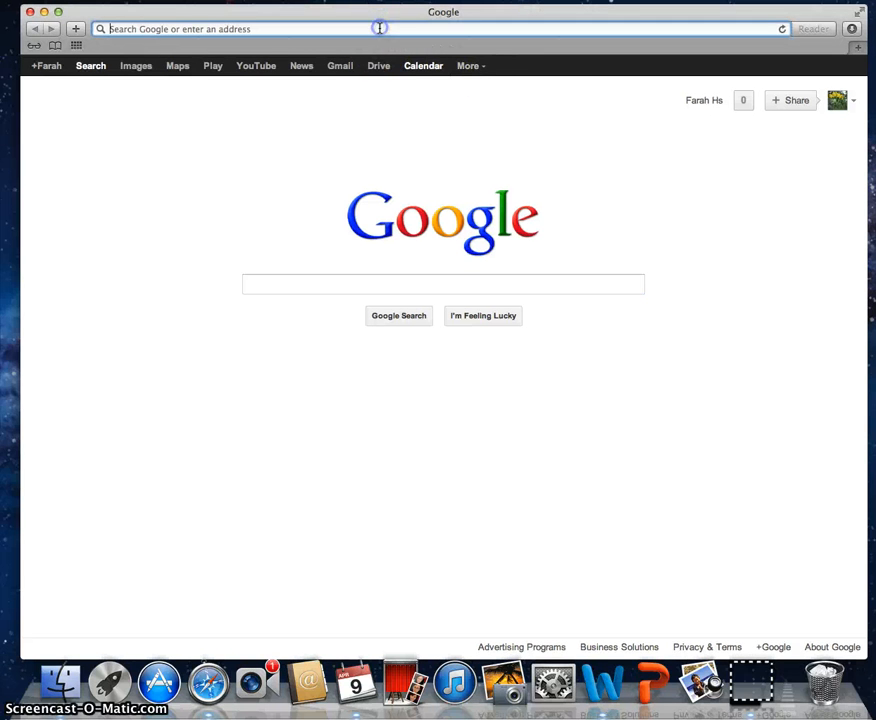
{"action": "type", "text": "www.edmodo.com"}
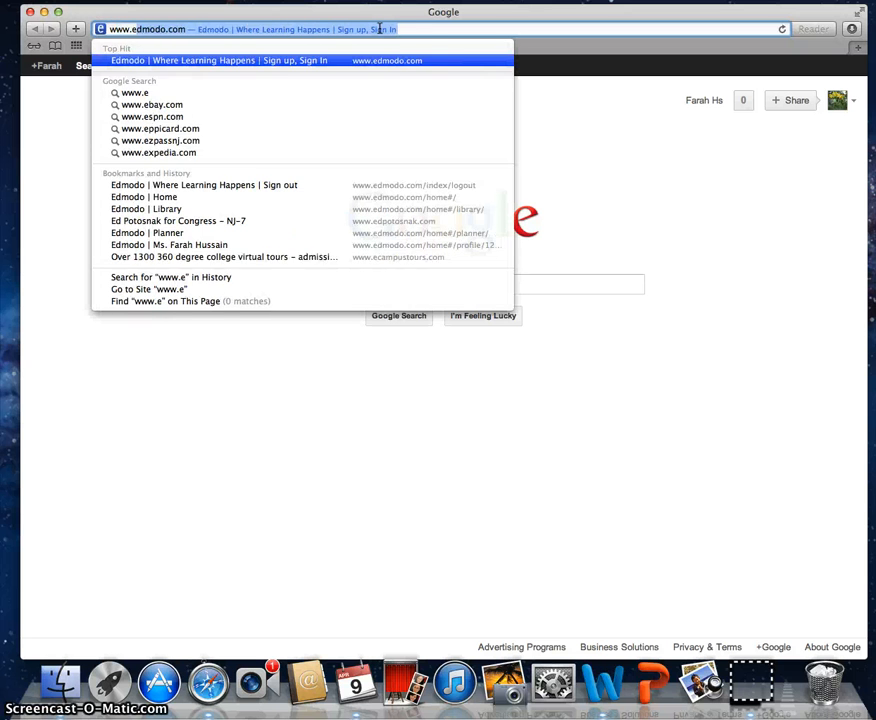
{"action": "key", "text": "Return"}
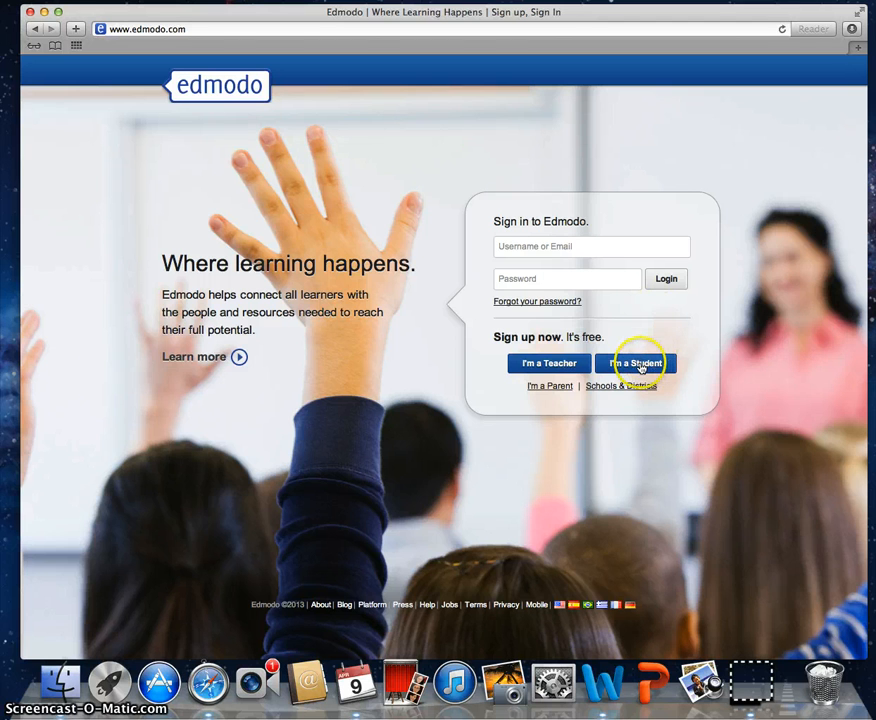
{"action": "scroll", "coordinate": [641, 368], "scroll_direction": "down", "scroll_amount": 1}
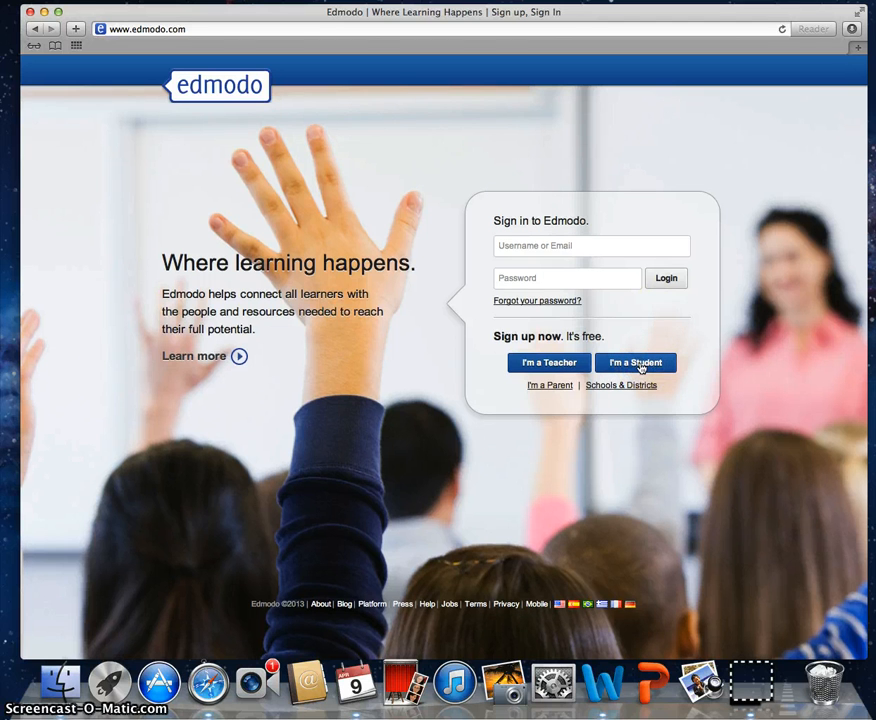
Step: Start a student sign-up, entering the class group code and a username
{"action": "left_click", "coordinate": [641, 368]}
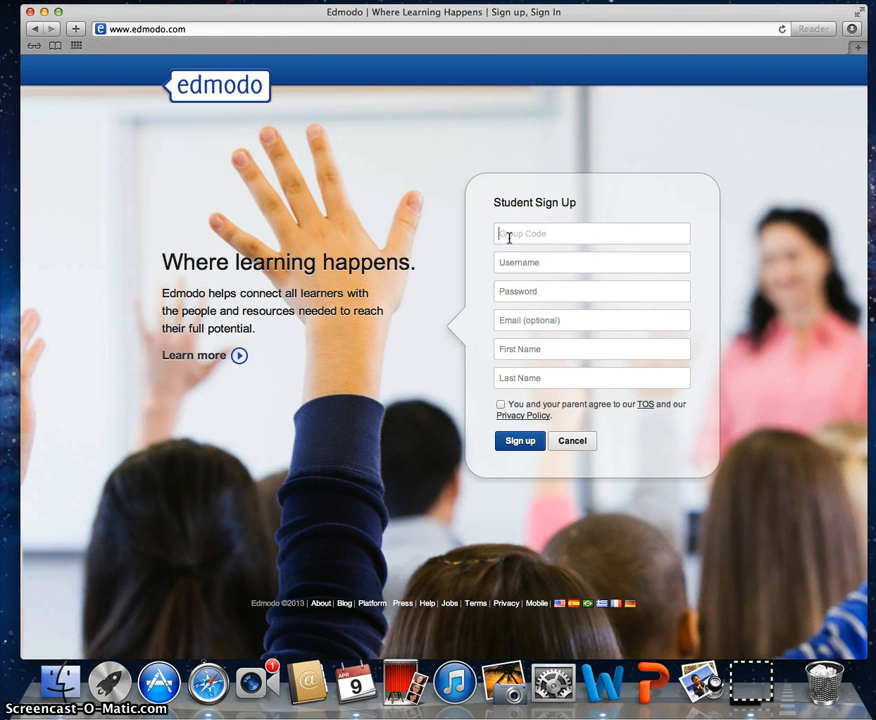
{"action": "left_click", "coordinate": [526, 230]}
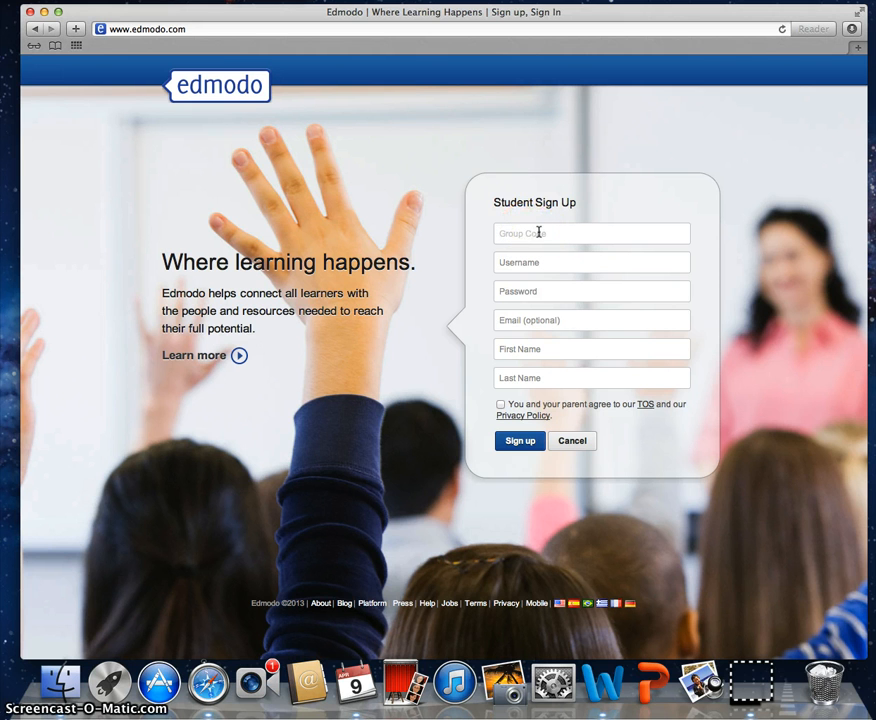
{"action": "left_click", "coordinate": [504, 231]}
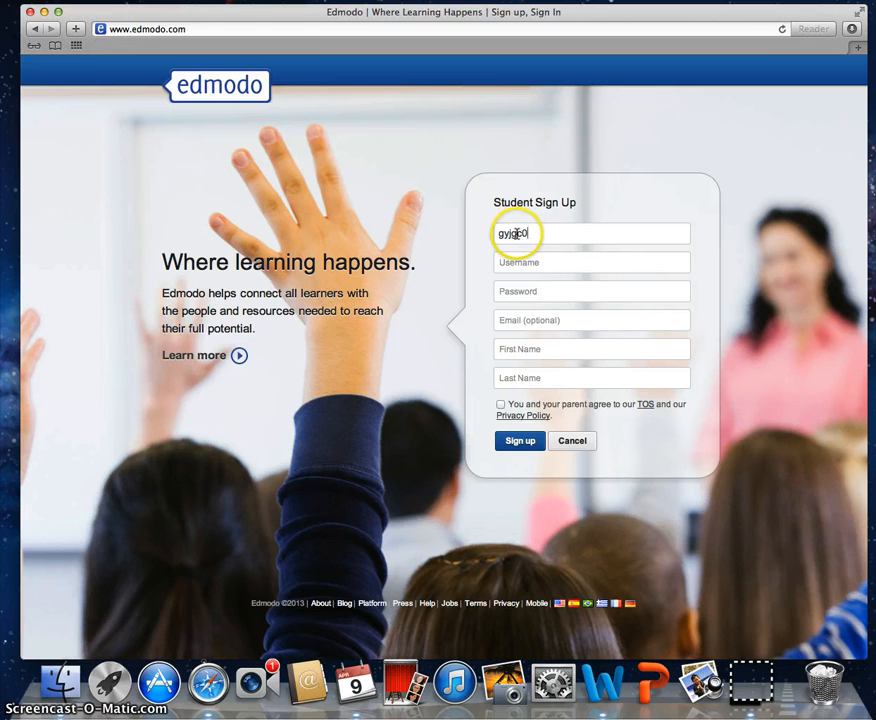
{"action": "left_click", "coordinate": [520, 233]}
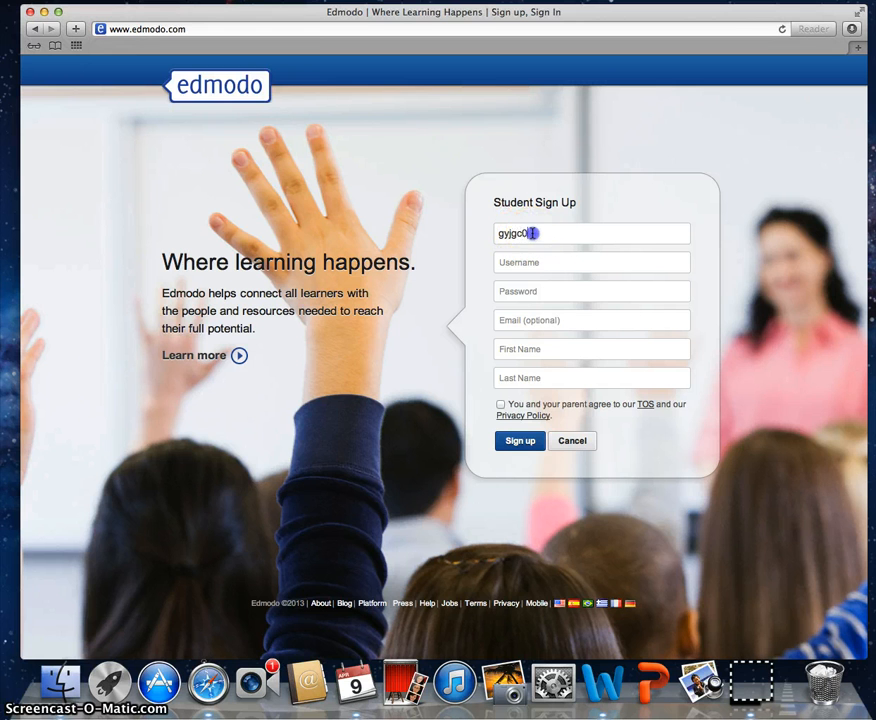
{"action": "left_click", "coordinate": [587, 253]}
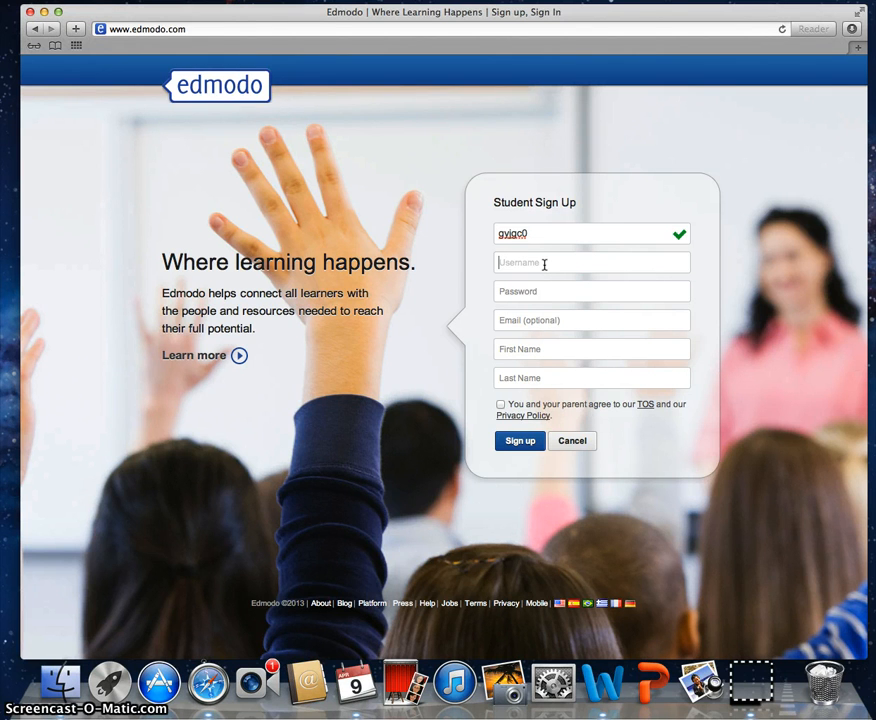
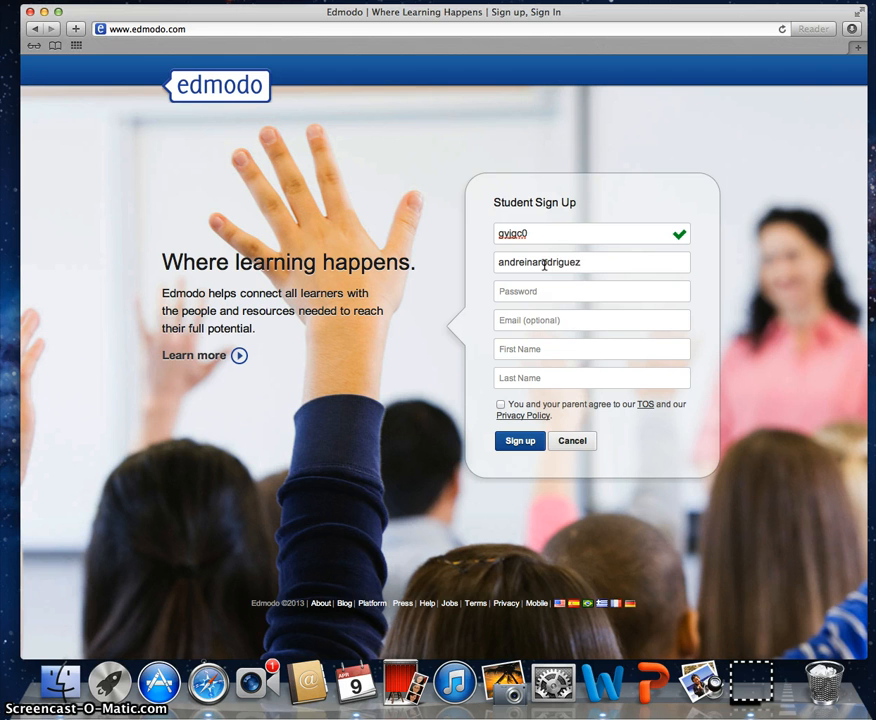
{"action": "key", "text": "Tab"}
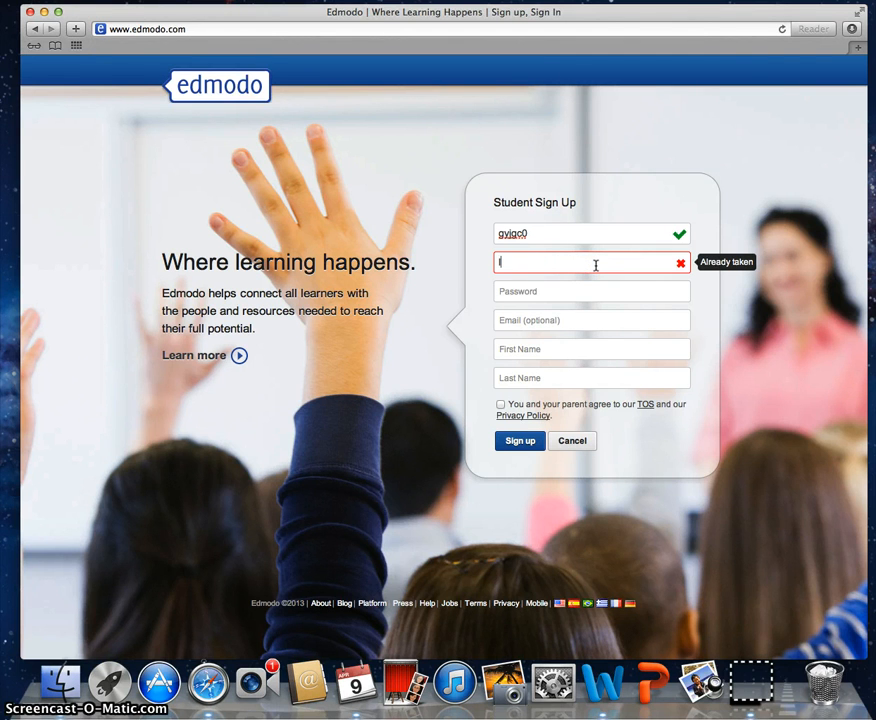
Step: Replace the taken username, fill in the password and student name, and accept the terms
{"action": "key", "text": "BackSpace"}
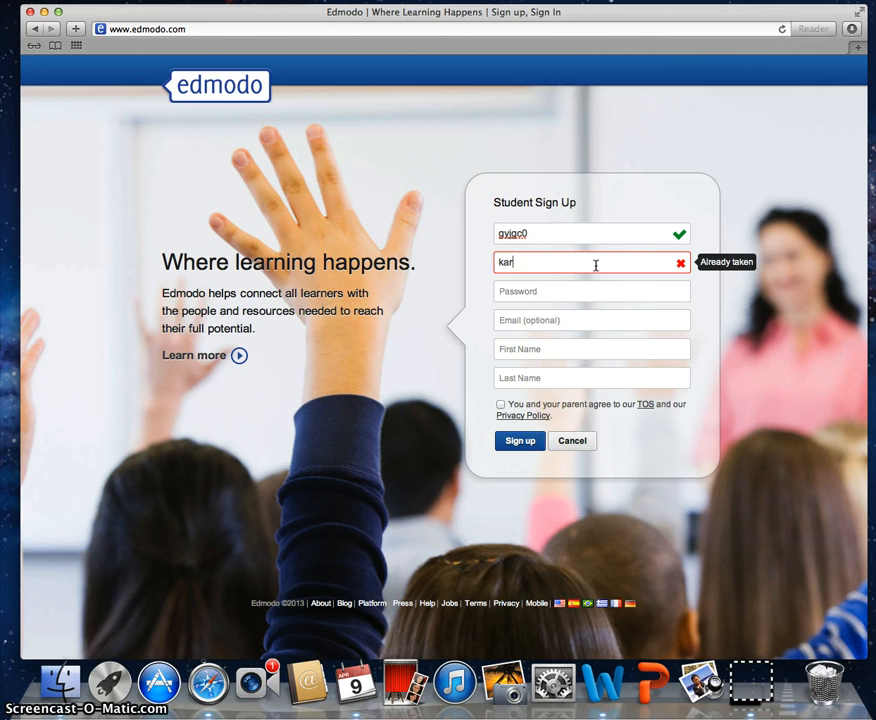
{"action": "key", "text": "Tab"}
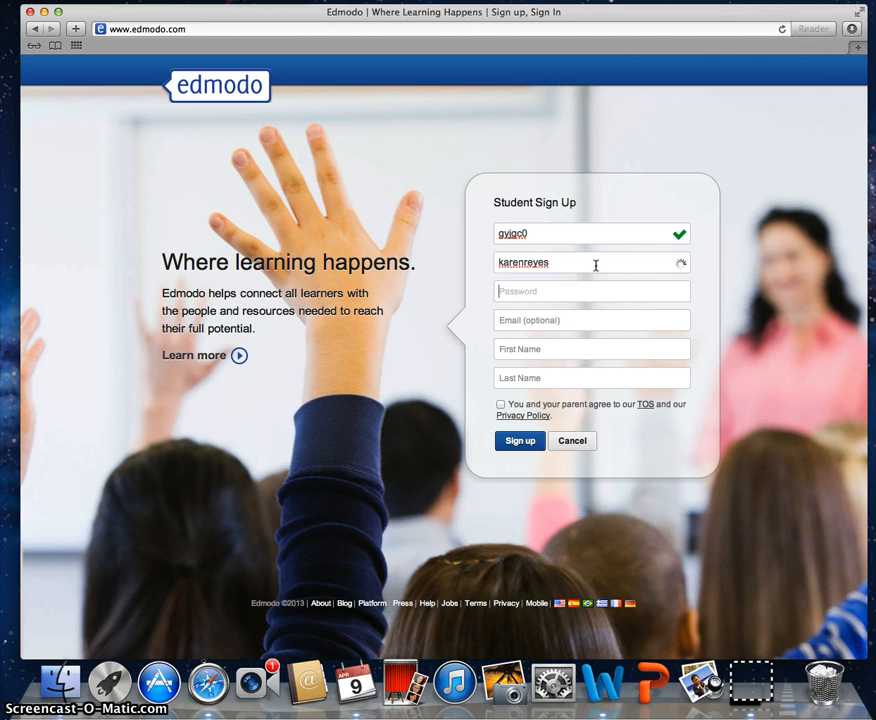
{"action": "left_click", "coordinate": [569, 266]}
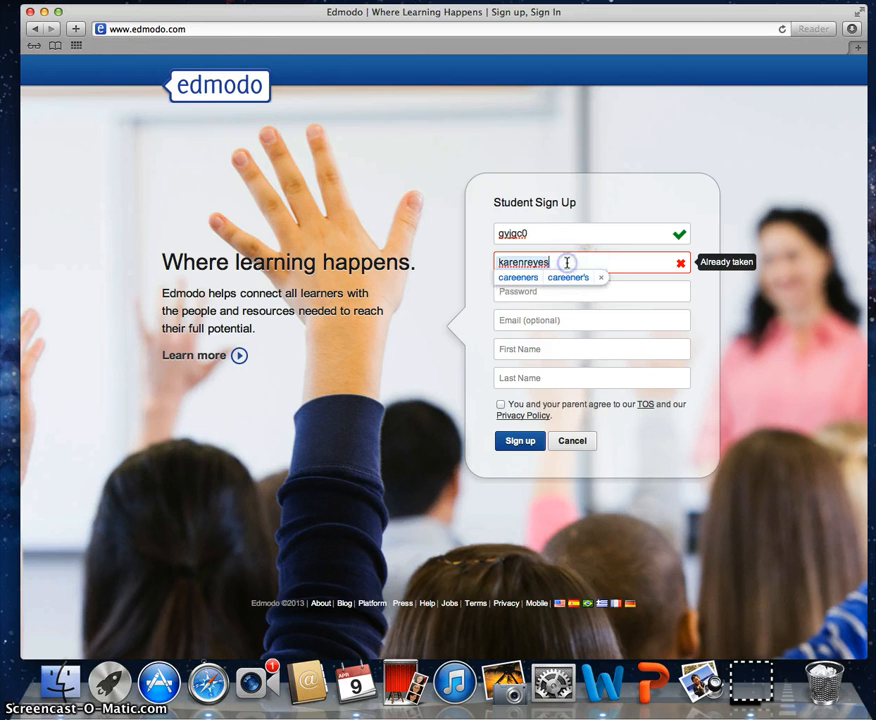
{"action": "left_click_drag", "start_coordinate": [565, 260], "coordinate": [487, 262]}
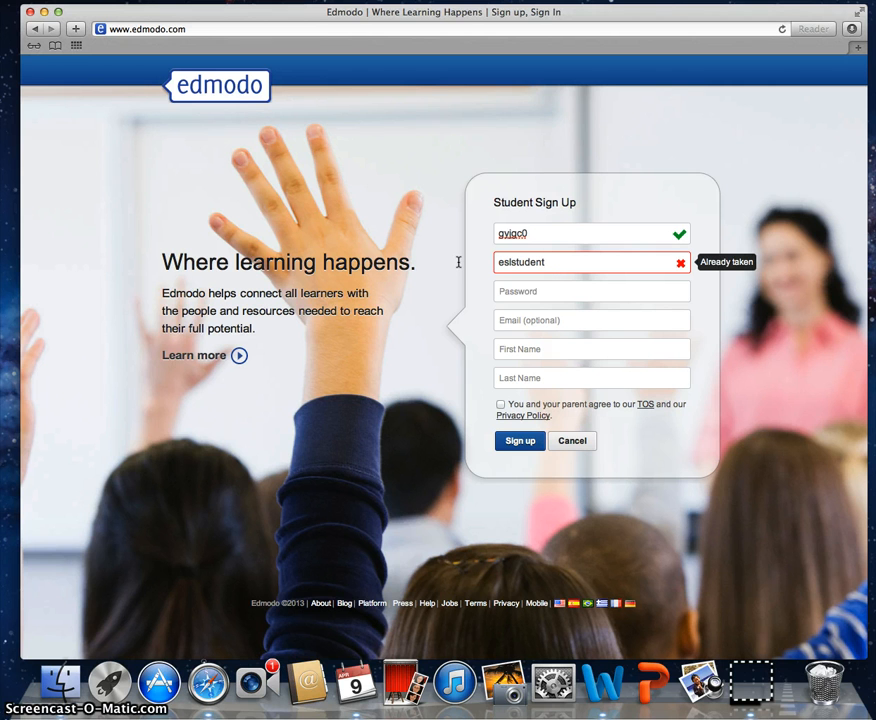
{"action": "left_click", "coordinate": [560, 288]}
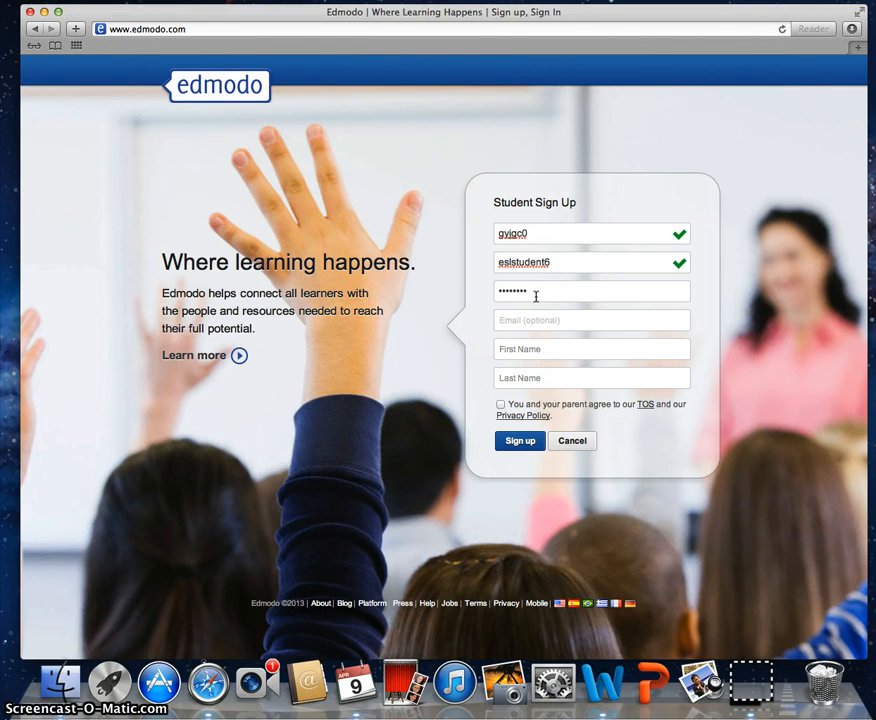
{"action": "key", "text": "Tab"}
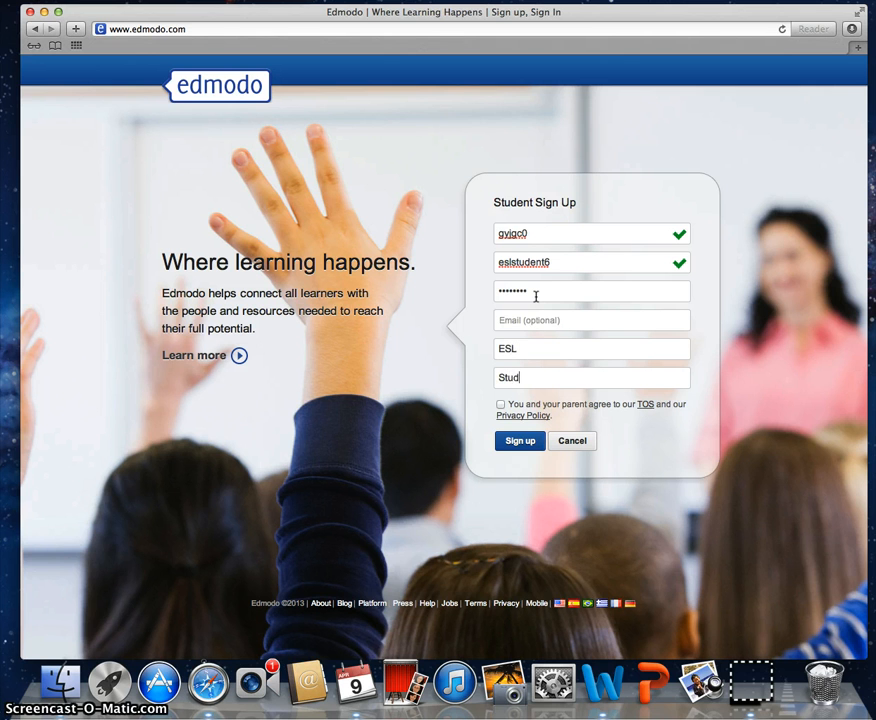
{"action": "type", "text": "Student 6"}
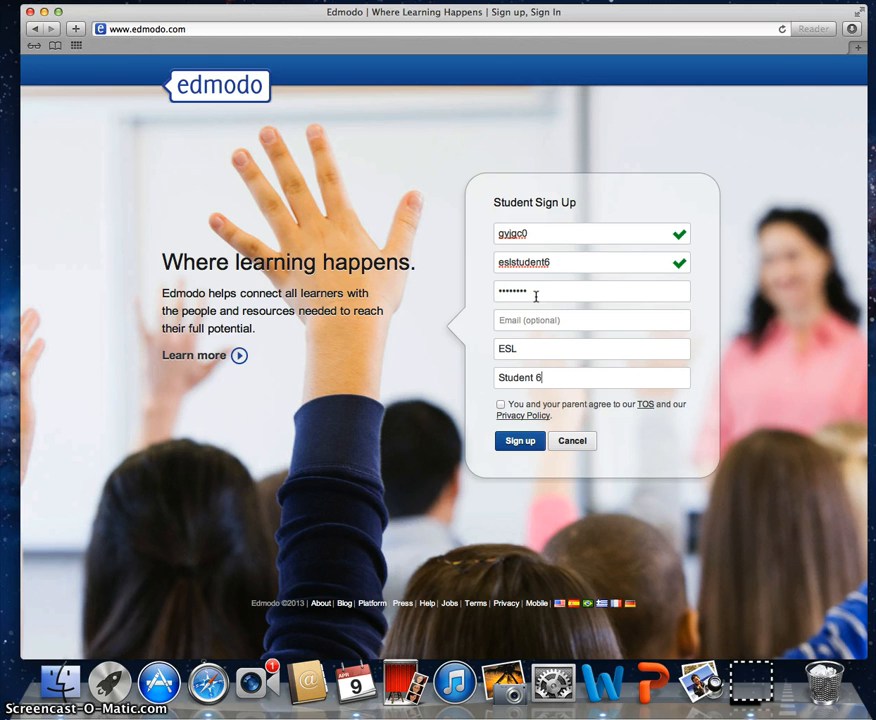
{"action": "left_click", "coordinate": [501, 405]}
Step: Submit the sign-up and open an empty reply under the post asking which issue to explore
{"action": "left_click", "coordinate": [521, 441]}
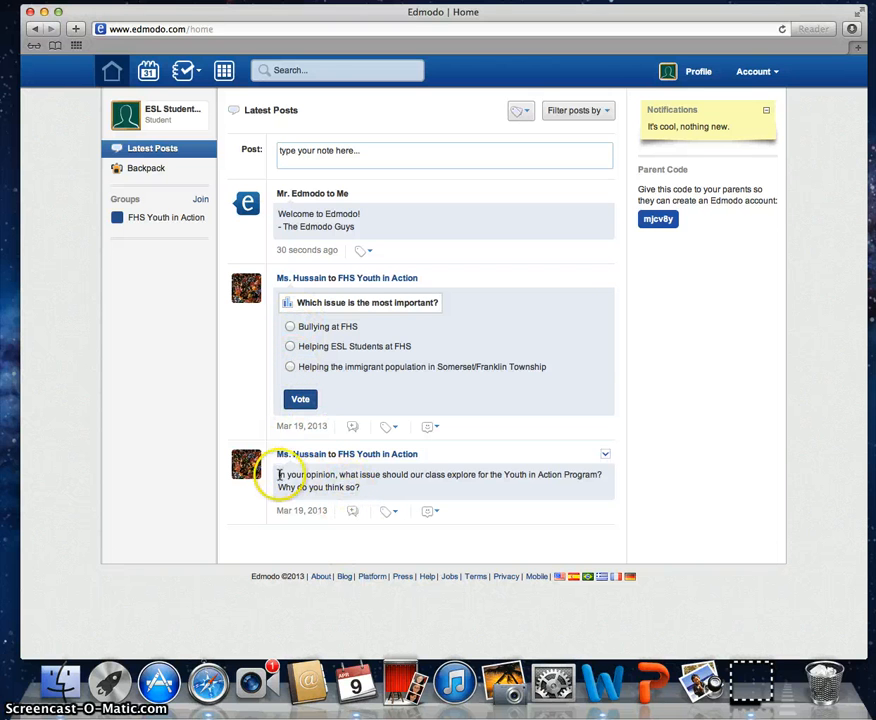
{"action": "left_click_drag", "start_coordinate": [278, 474], "coordinate": [528, 487]}
{"action": "left_click", "coordinate": [353, 511]}
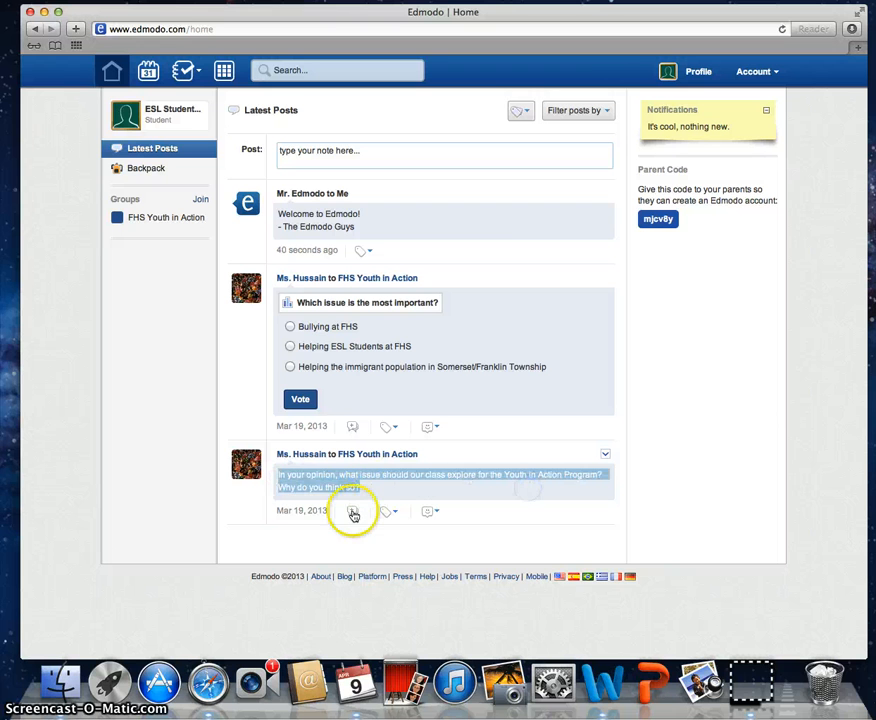
{"action": "left_click_drag", "start_coordinate": [307, 474], "coordinate": [276, 470]}
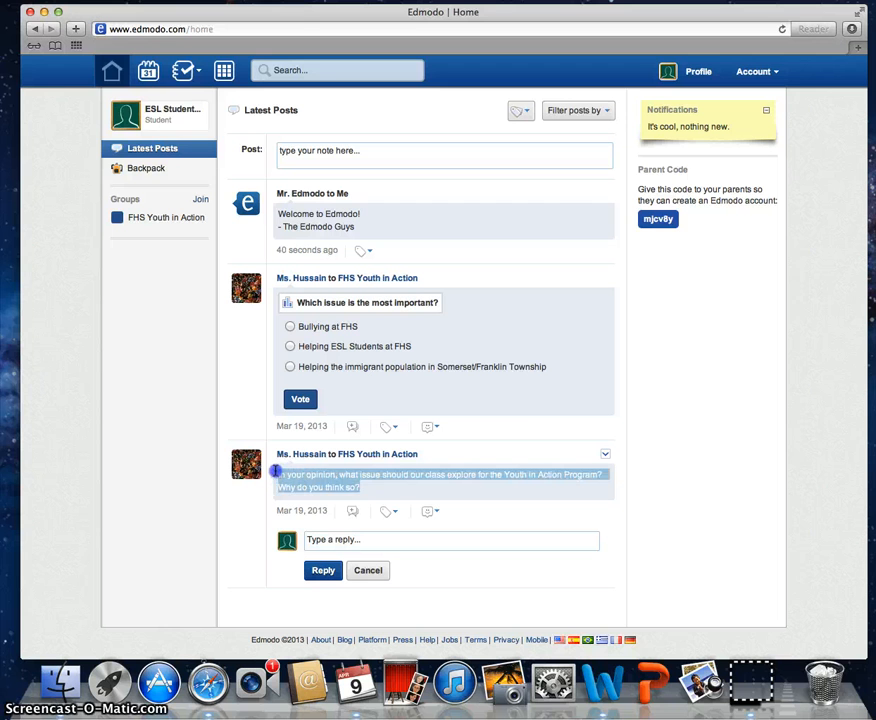
{"action": "left_click", "coordinate": [349, 536]}
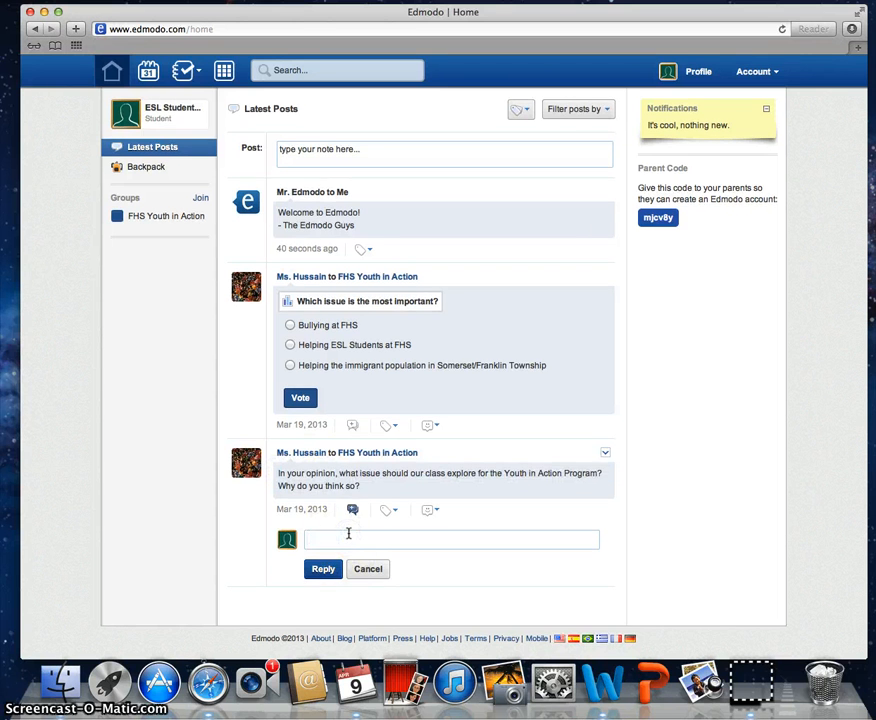
{"action": "type", "text": "jdfkldshf"}
{"action": "key", "text": "BackSpace"}
{"action": "key", "text": "BackSpace"}
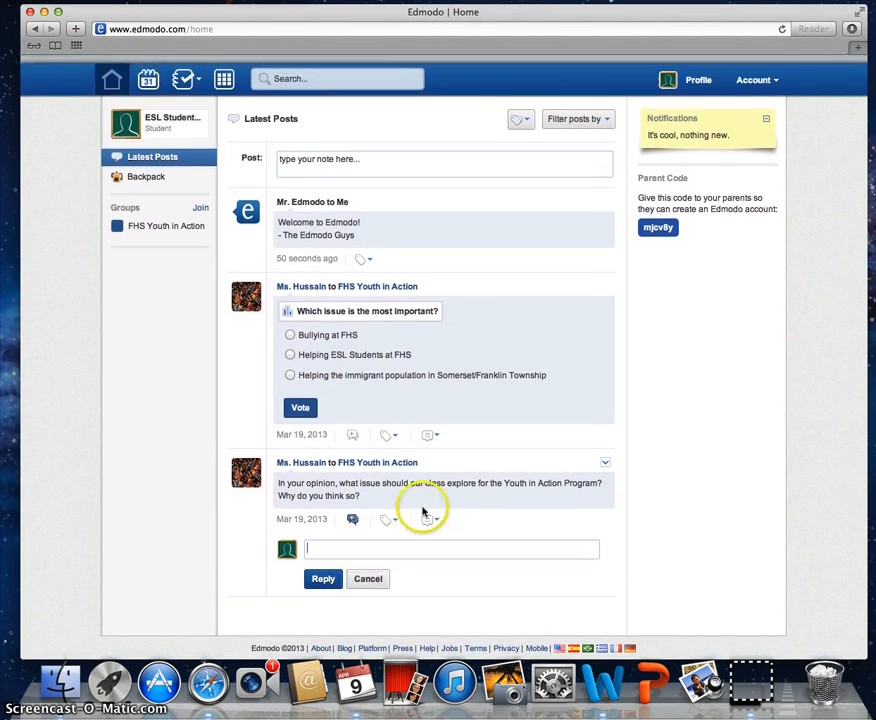
Step: Load vocaroo.com in a new Safari tab
{"action": "left_click", "coordinate": [862, 49]}
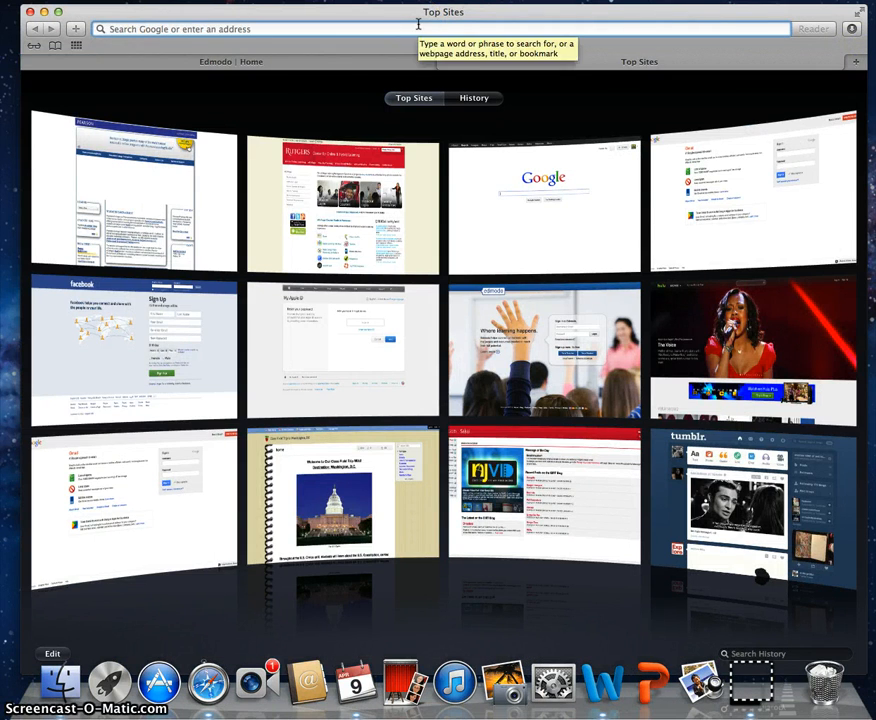
{"action": "left_click", "coordinate": [362, 27]}
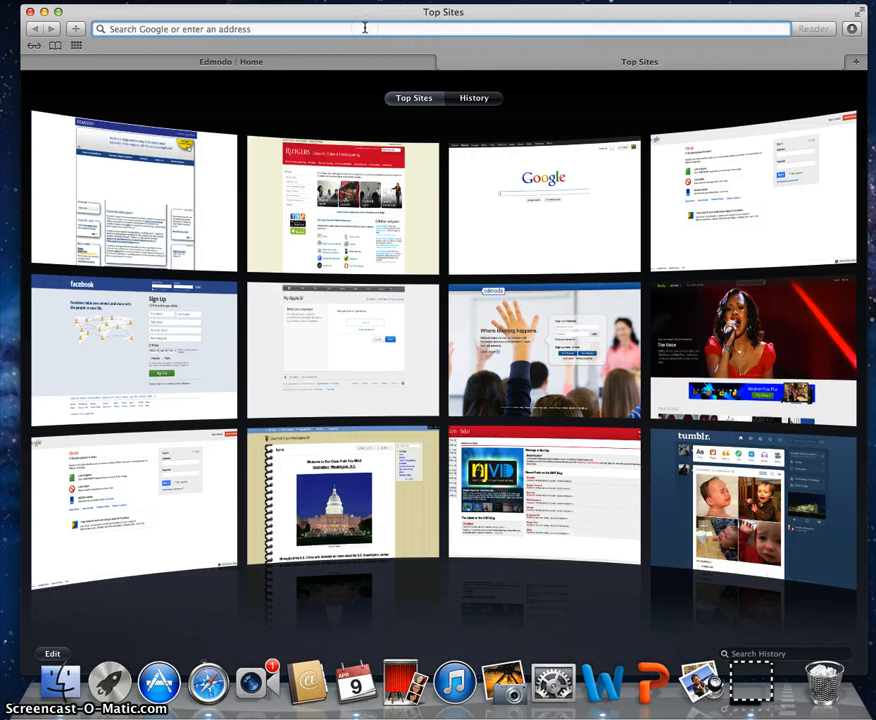
{"action": "type", "text": "vocaroo.com/"}
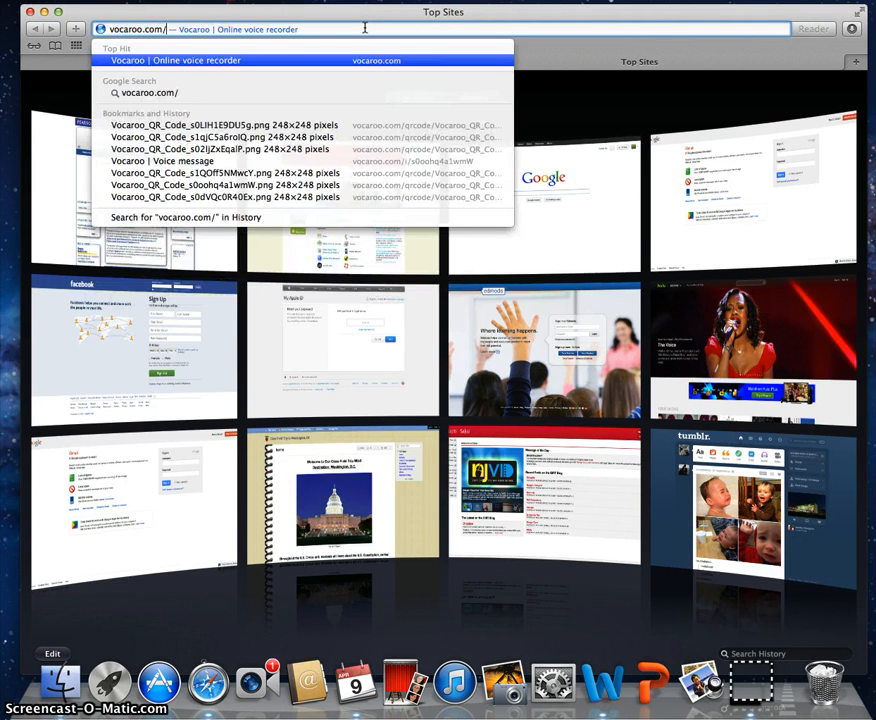
{"action": "key", "text": "Return"}
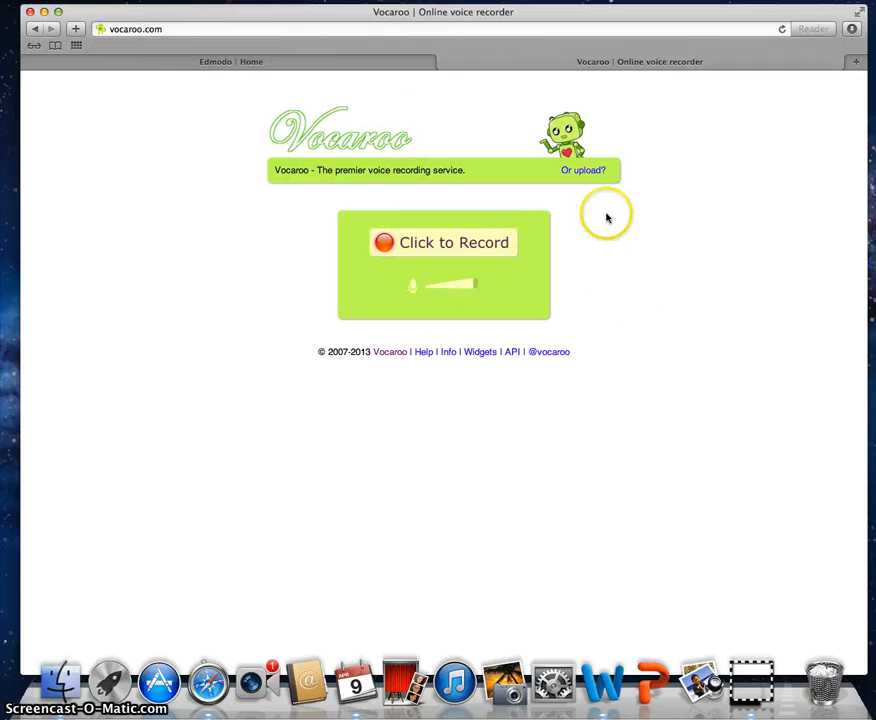
Step: Record a short Vocaroo voice message with microphone access allowed, and save it to get a share link
{"action": "left_click", "coordinate": [450, 245]}
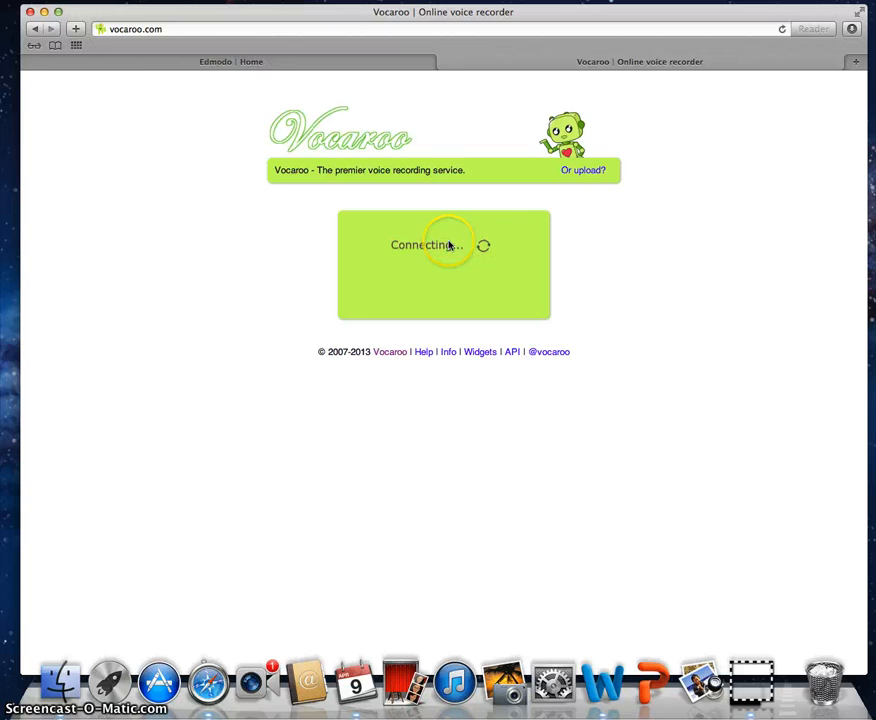
{"action": "left_click", "coordinate": [432, 300]}
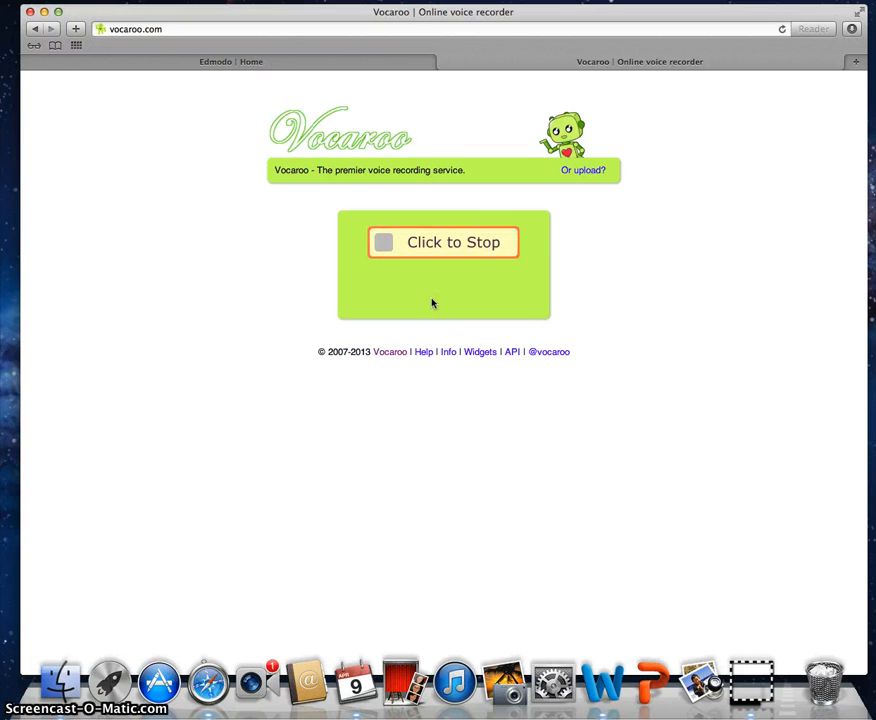
{"action": "left_click", "coordinate": [443, 262]}
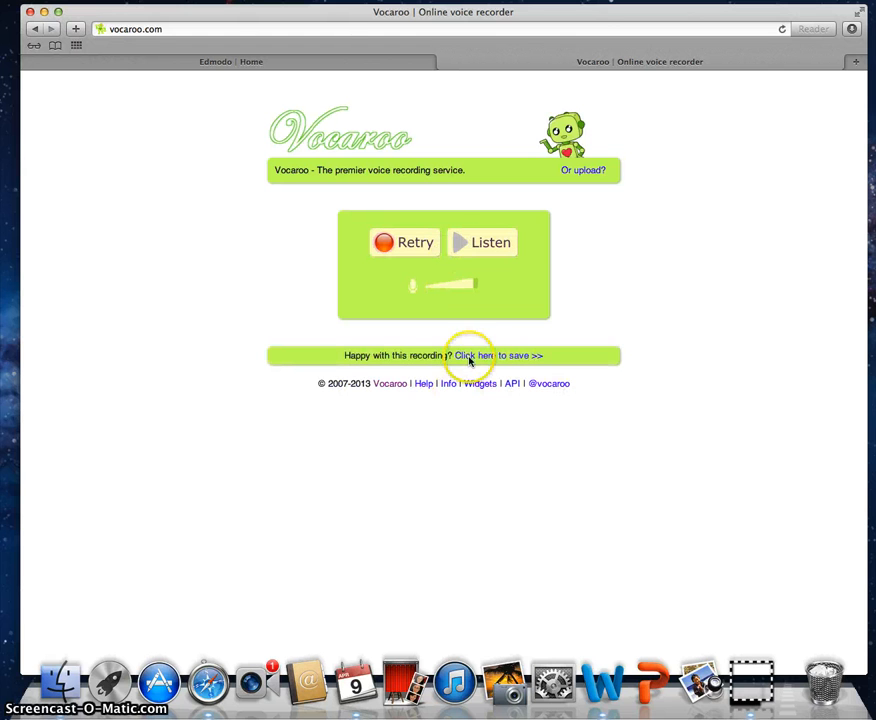
{"action": "left_click_drag", "start_coordinate": [336, 356], "coordinate": [565, 356]}
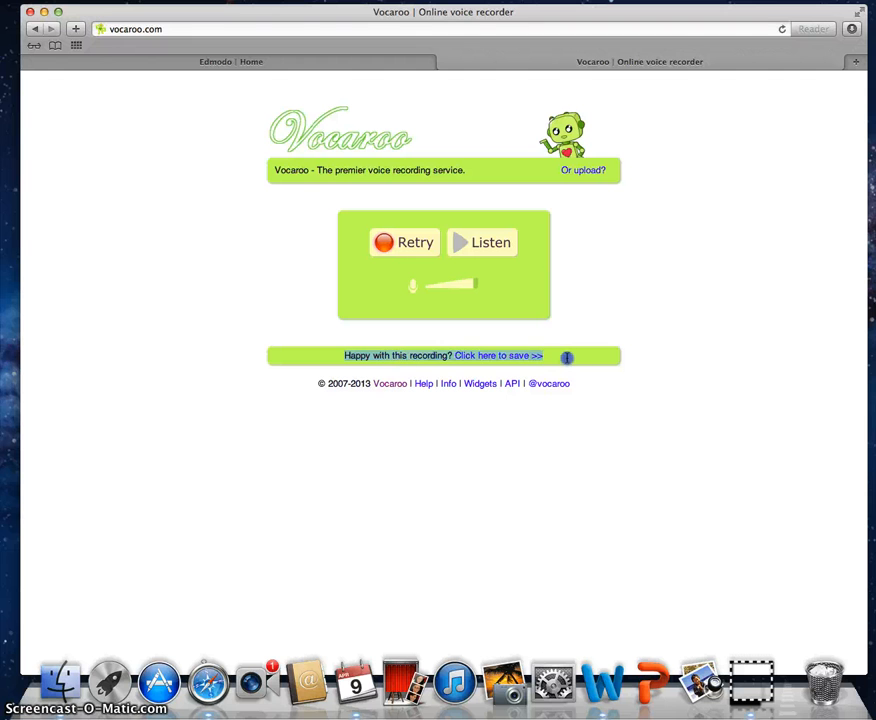
{"action": "left_click", "coordinate": [488, 357]}
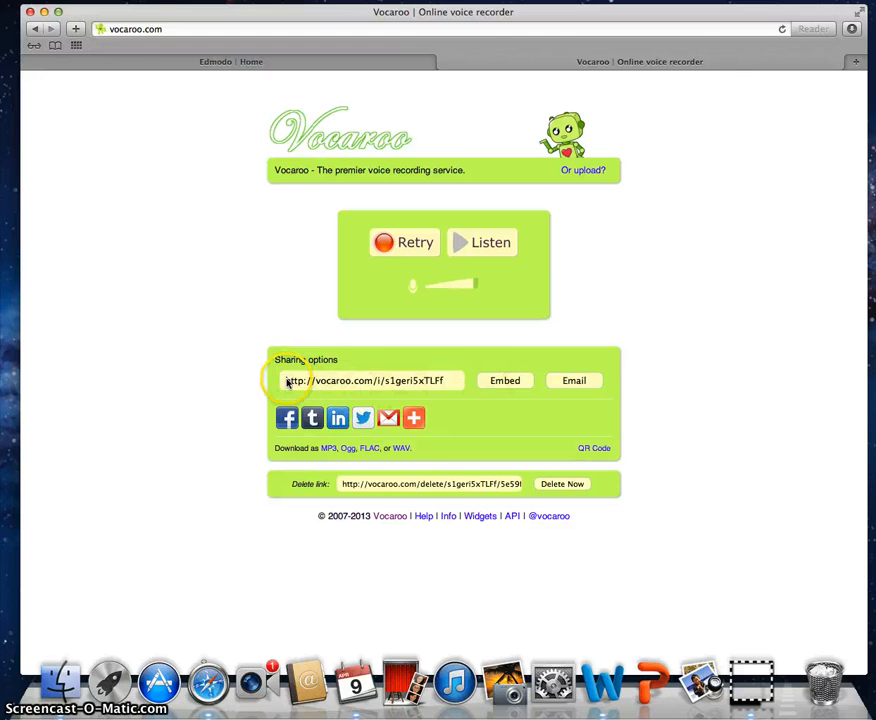
{"action": "left_click_drag", "start_coordinate": [290, 382], "coordinate": [418, 380]}
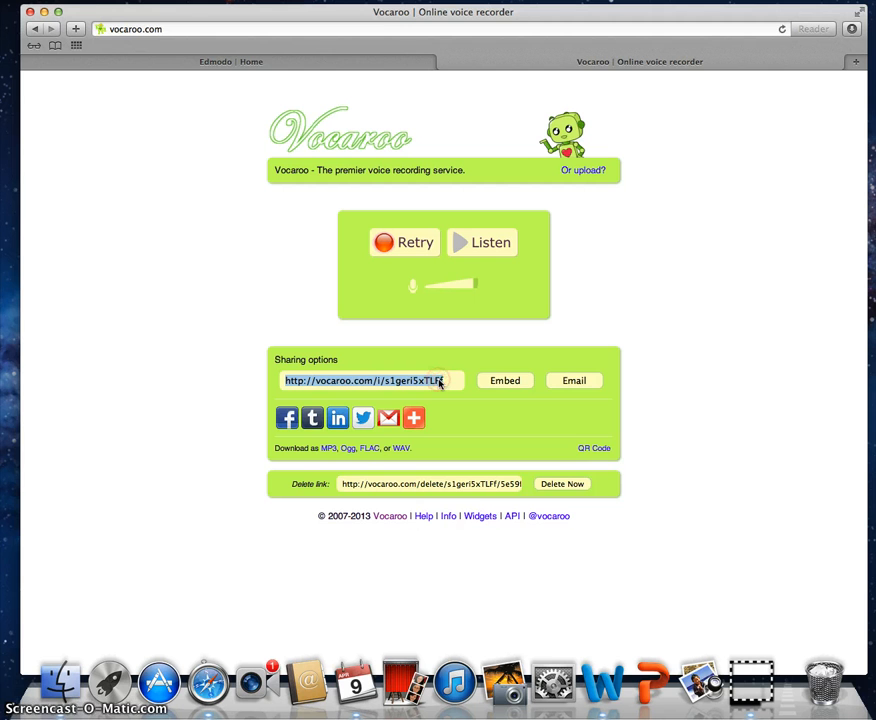
Step: Copy the Vocaroo recording's share URL and return to the Edmodo Home tab
{"action": "right_click", "coordinate": [440, 383]}
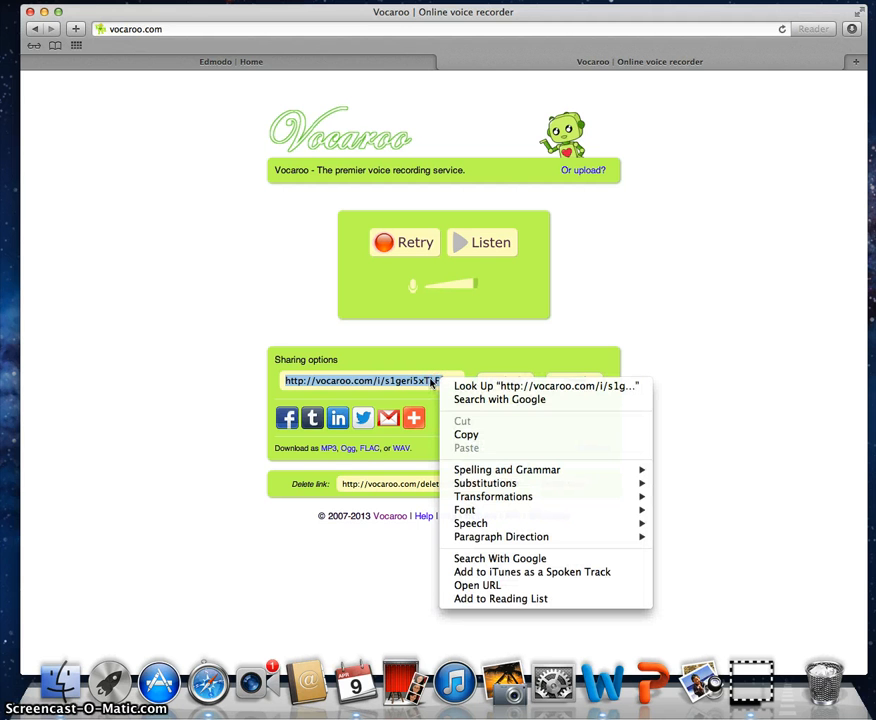
{"action": "left_click", "coordinate": [465, 436]}
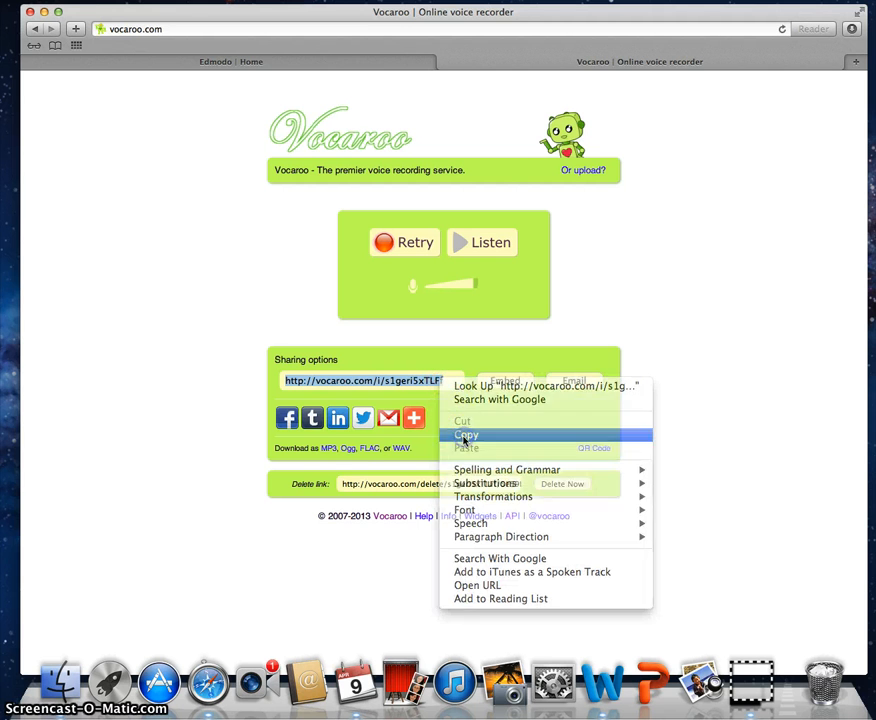
{"action": "right_click", "coordinate": [424, 379]}
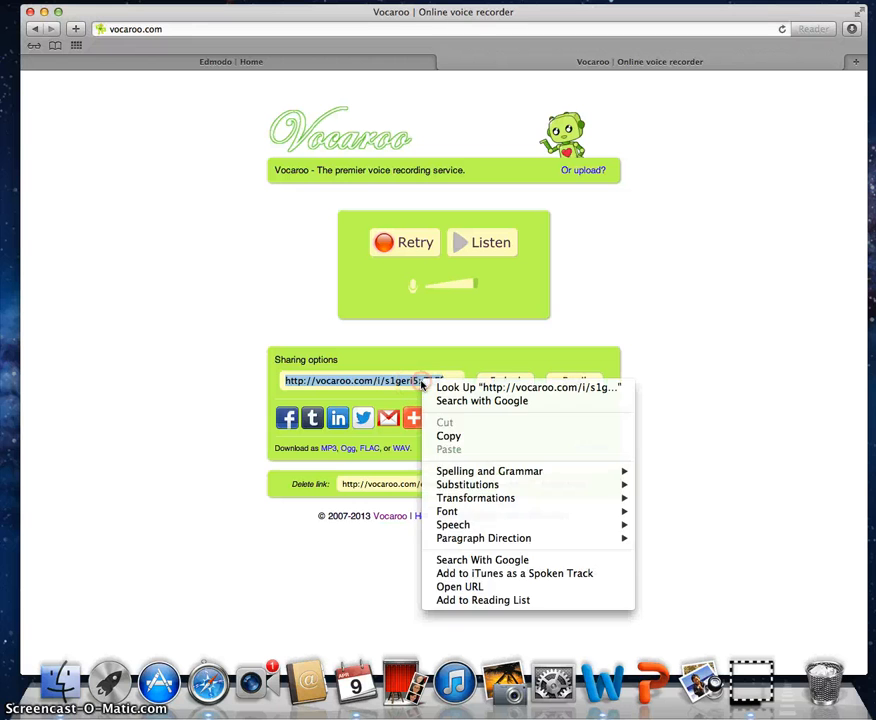
{"action": "left_click", "coordinate": [469, 437]}
{"action": "right_click", "coordinate": [430, 383]}
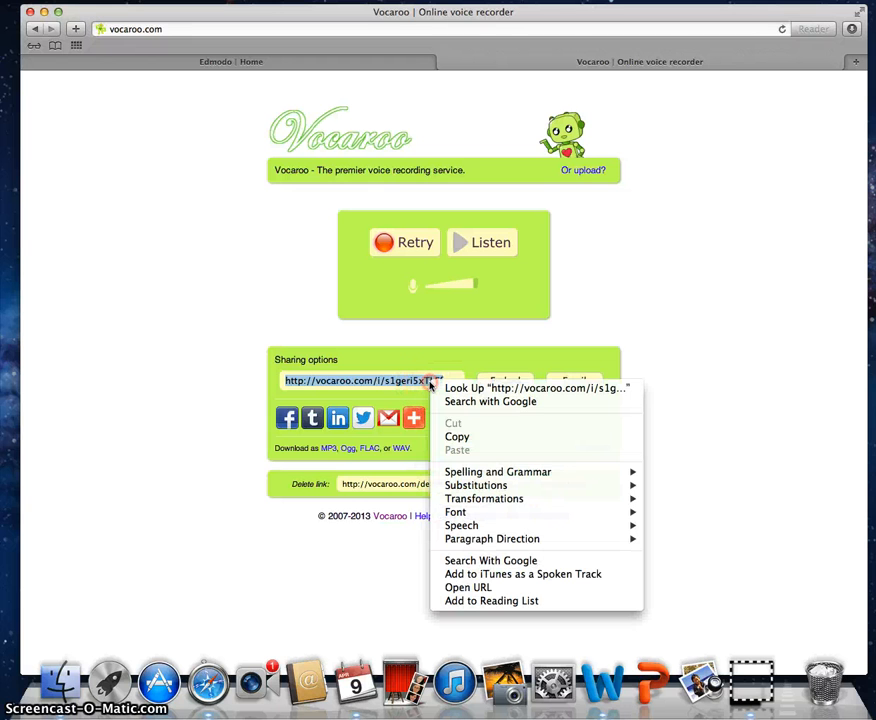
{"action": "left_click", "coordinate": [475, 438]}
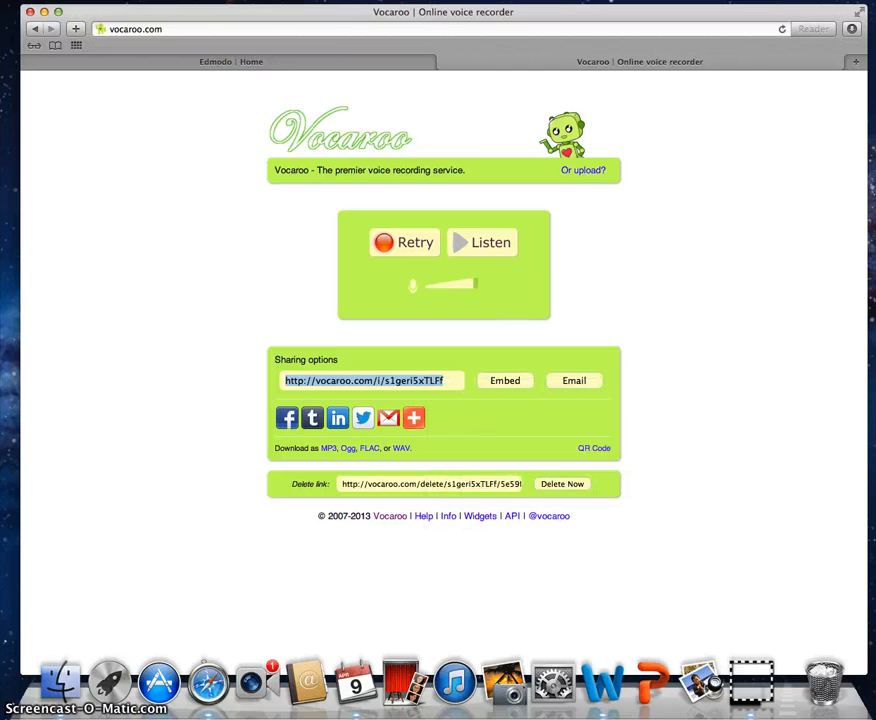
{"action": "left_click", "coordinate": [349, 63]}
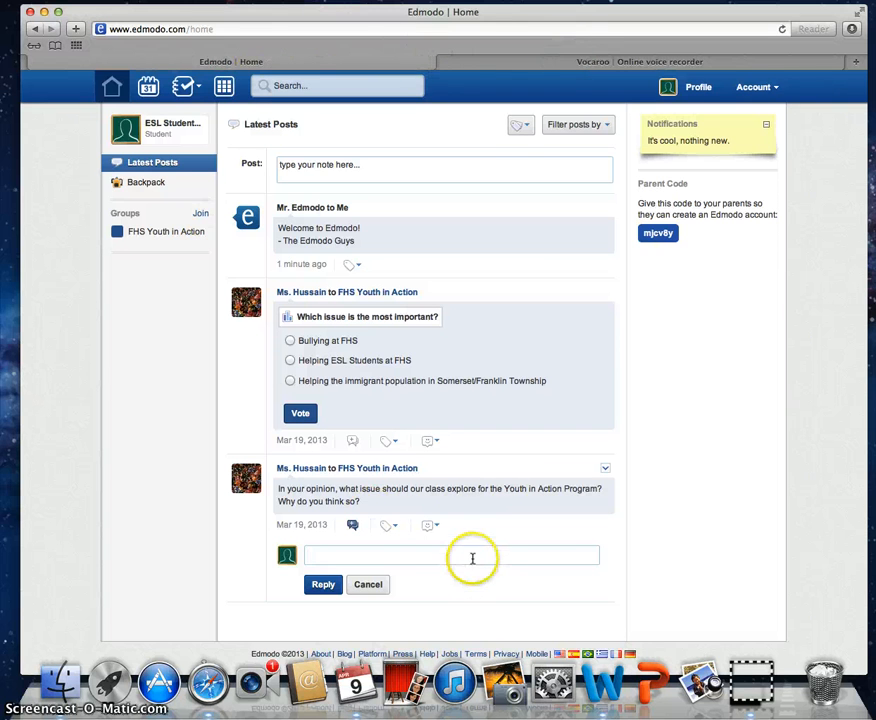
Step: Paste the Vocaroo link into the reply box and post it under the class question
{"action": "left_click", "coordinate": [422, 559]}
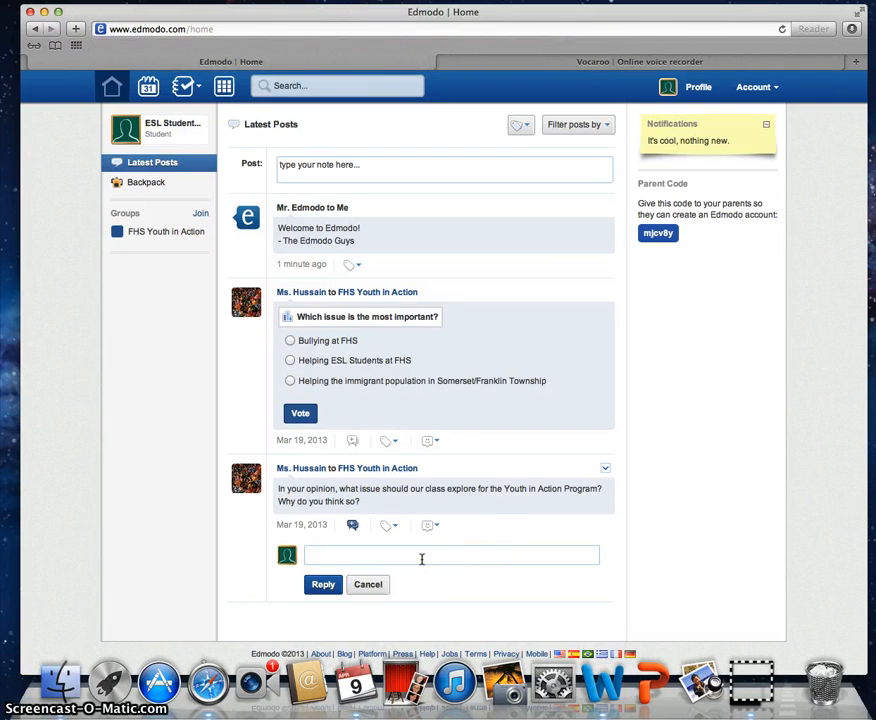
{"action": "key", "text": "super+v"}
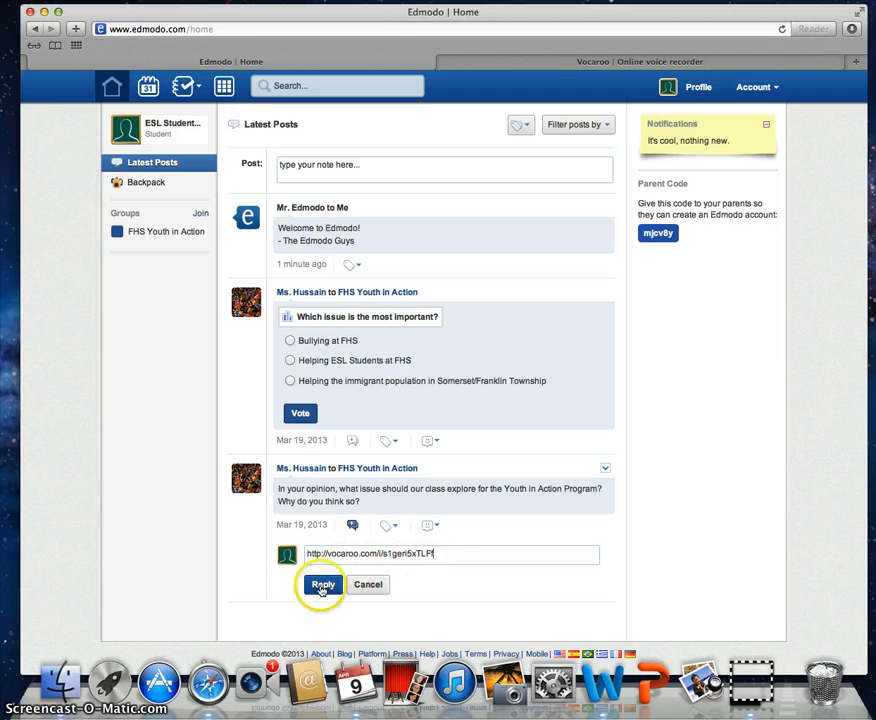
{"action": "left_click", "coordinate": [321, 586]}
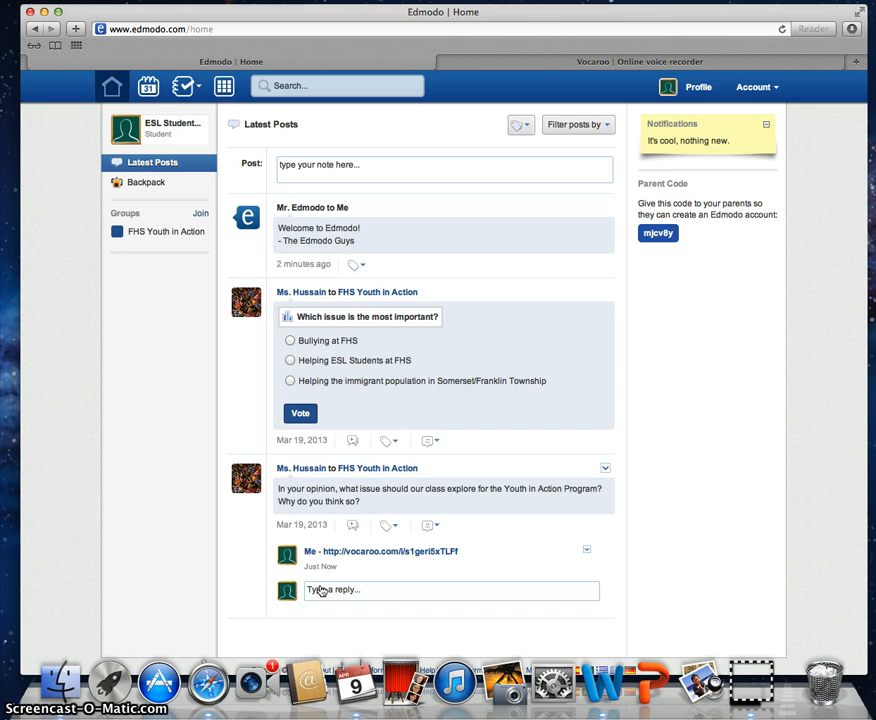
{"action": "left_click", "coordinate": [396, 167]}
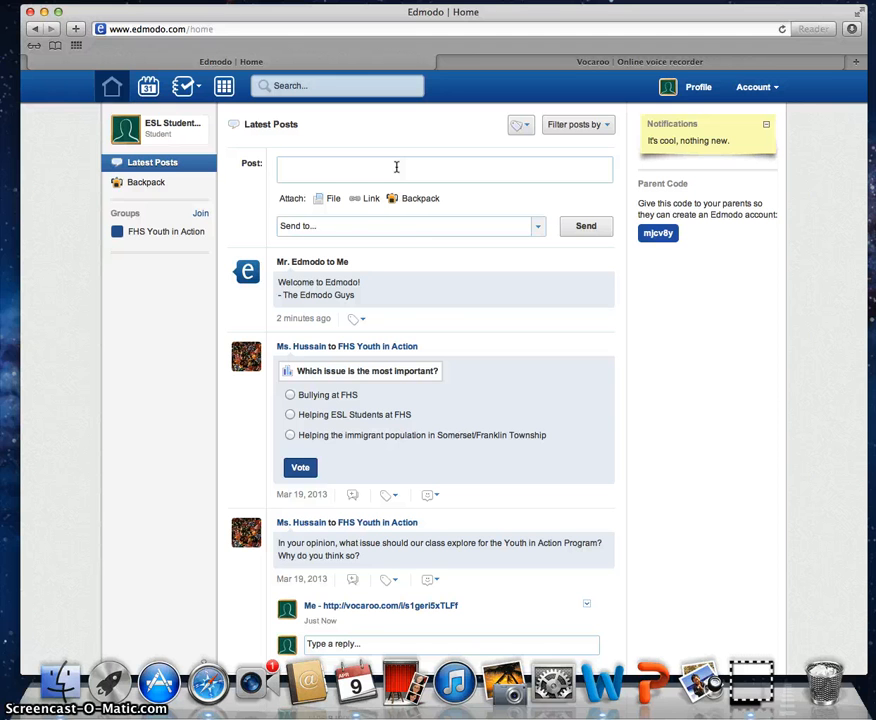
Step: Attach the movie ActionResearchProjectBlogVideo.mov to a new Edmodo post
{"action": "left_click", "coordinate": [362, 199]}
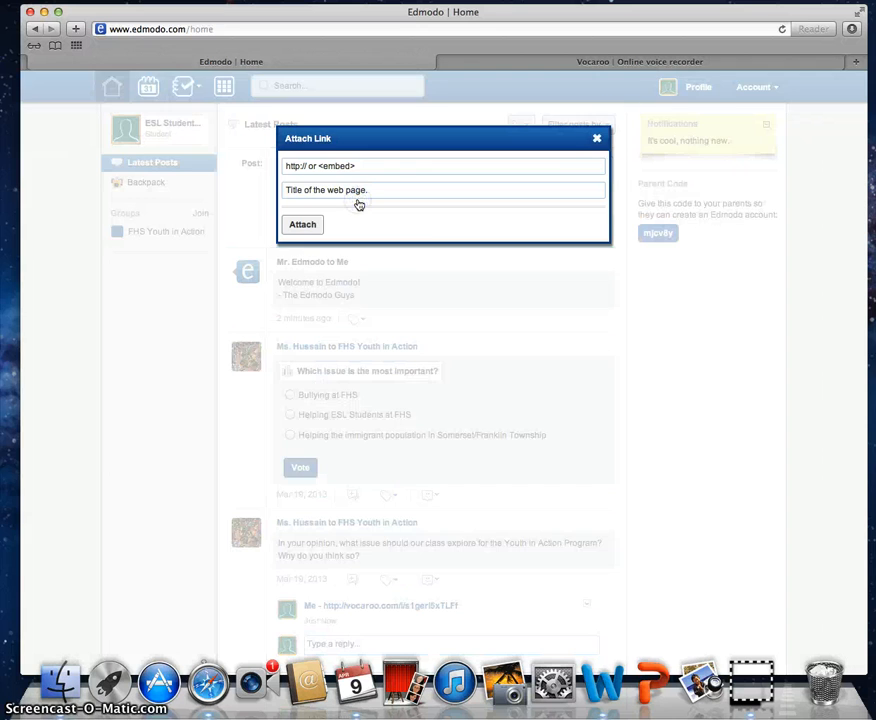
{"action": "left_click", "coordinate": [597, 139]}
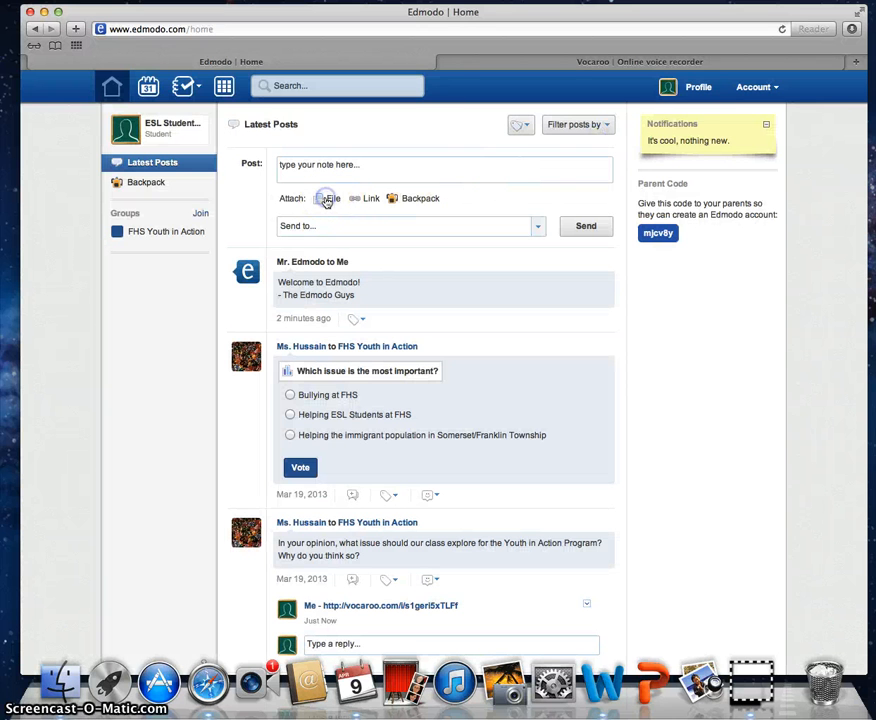
{"action": "left_click", "coordinate": [326, 199]}
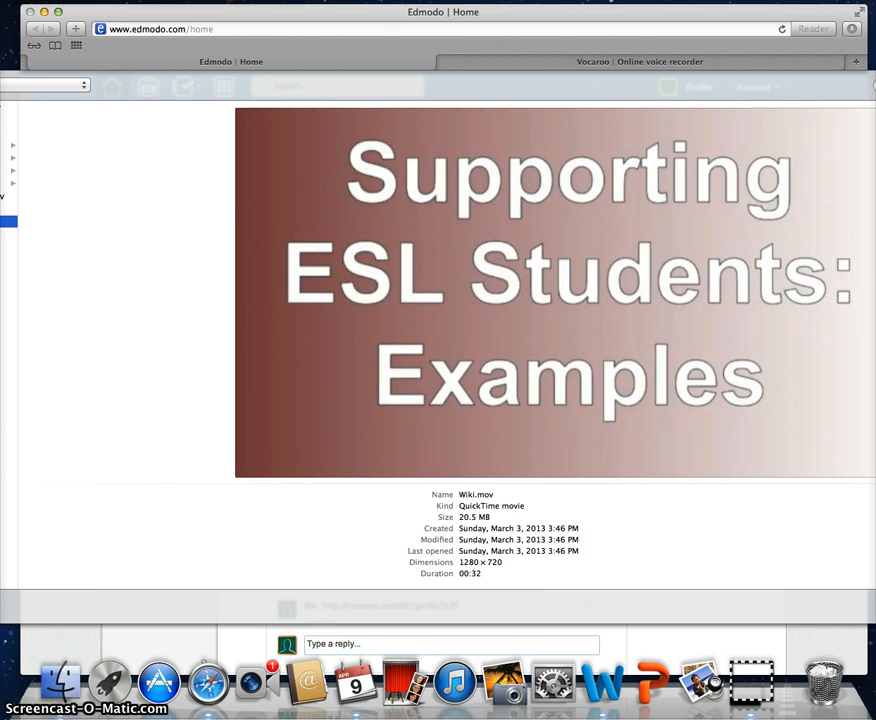
{"action": "key", "text": "Up"}
{"action": "key", "text": "Up"}
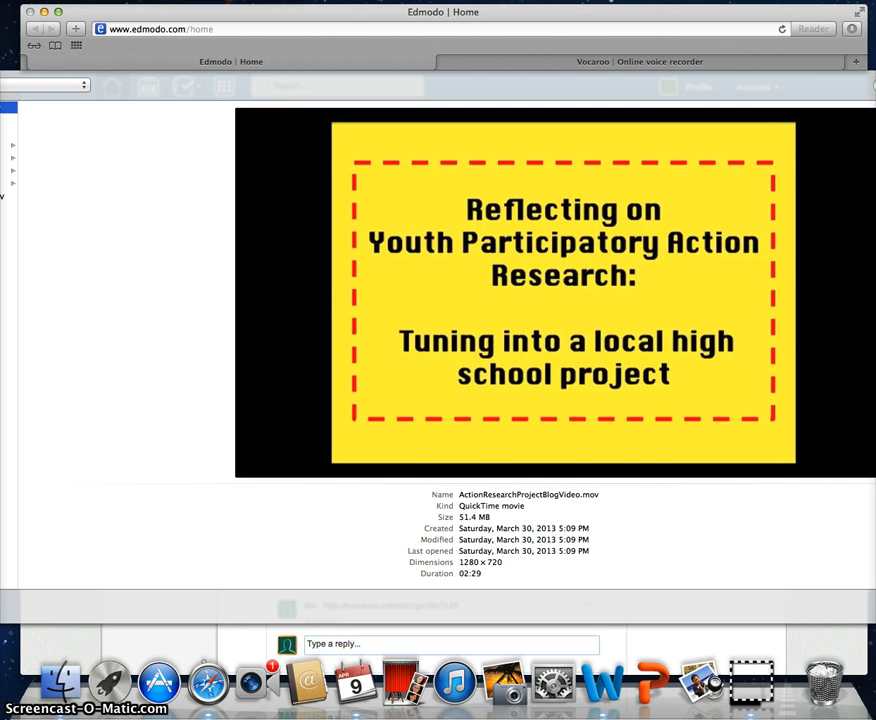
{"action": "key", "text": "Return"}
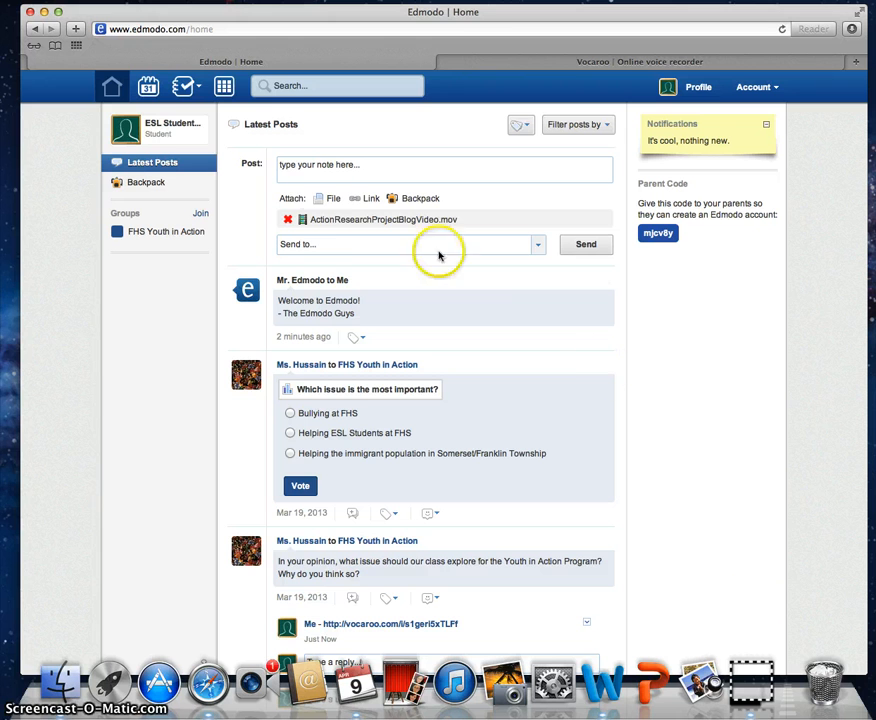
{"action": "left_click", "coordinate": [333, 200]}
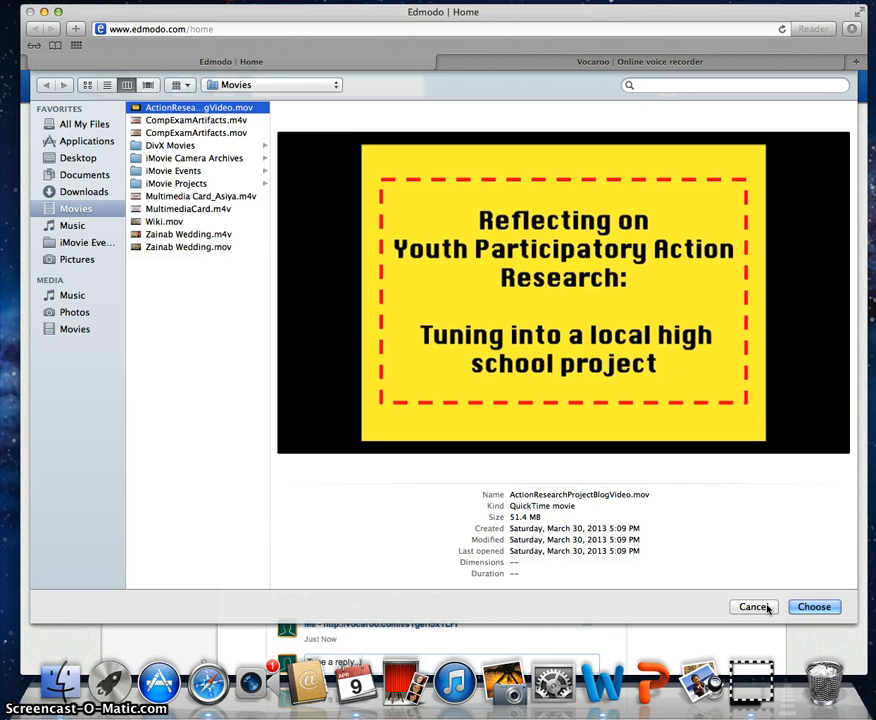
{"action": "left_click", "coordinate": [765, 607]}
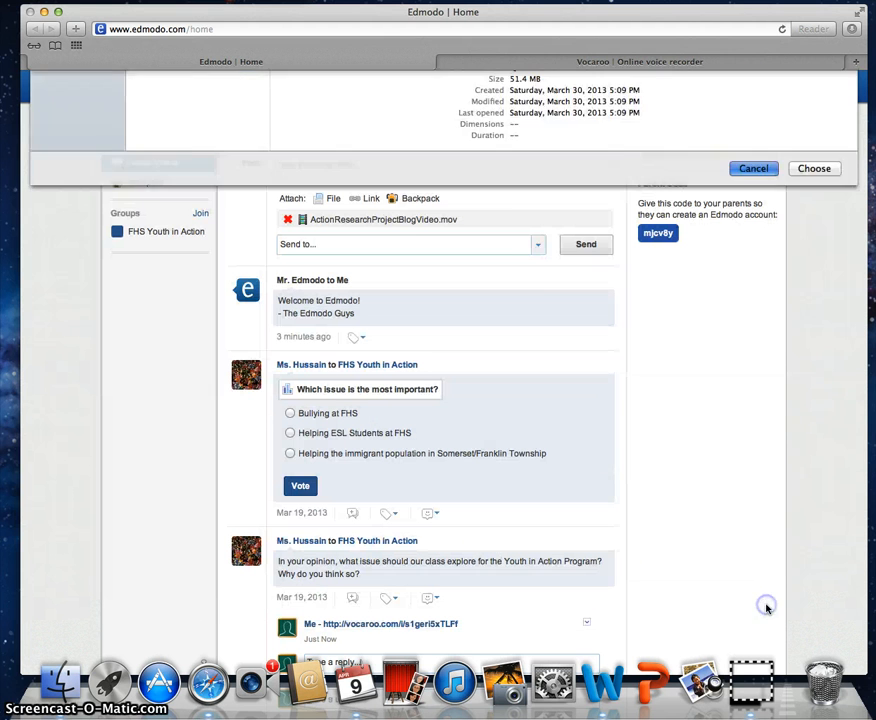
Step: Send the attached movie to the teacher with a note addressed to her saying it is my movie
{"action": "left_click", "coordinate": [427, 250]}
{"action": "left_click", "coordinate": [390, 311]}
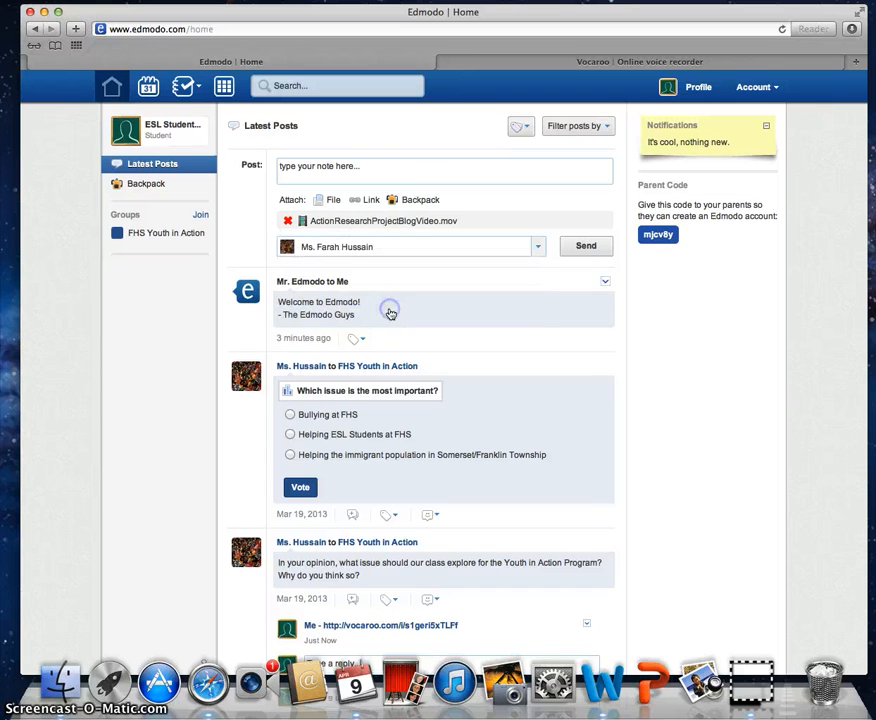
{"action": "left_click", "coordinate": [430, 172]}
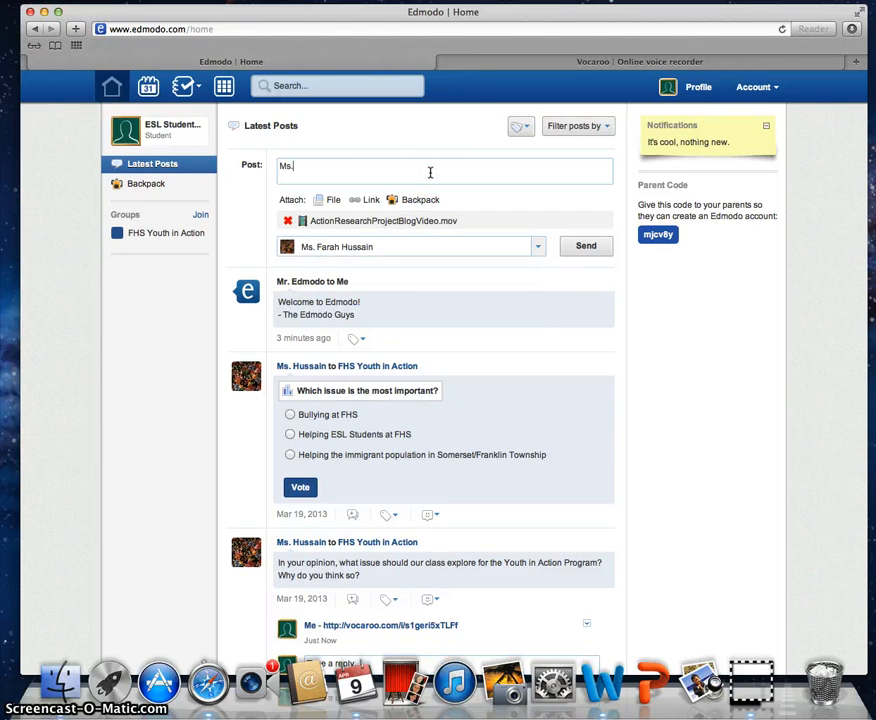
{"action": "type", "text": "Ms. Hussain,"}
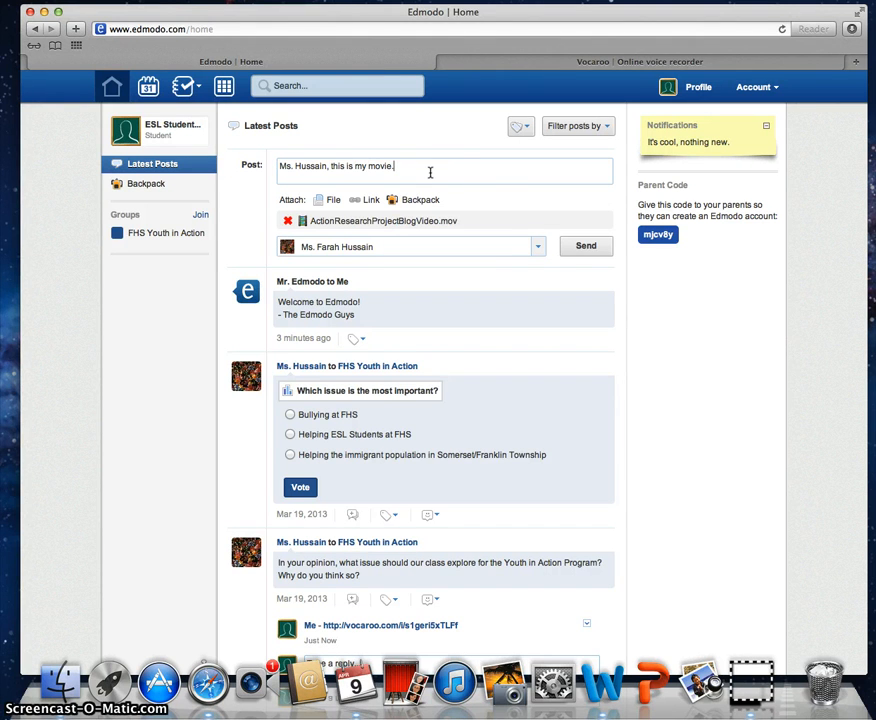
{"action": "type", "text": " this is my movie."}
{"action": "left_click", "coordinate": [584, 246]}
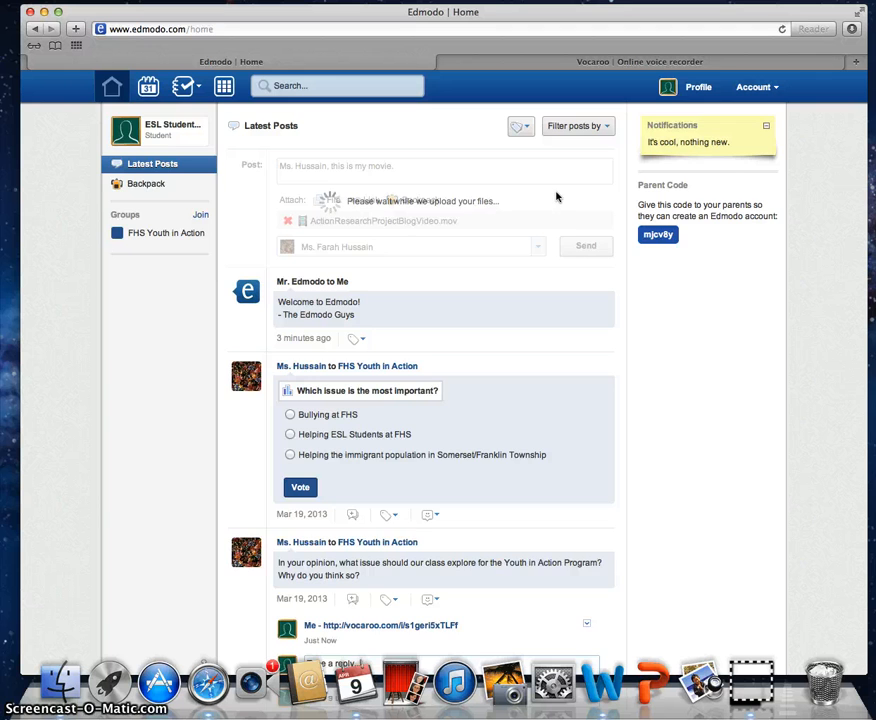
{"action": "scroll", "coordinate": [557, 196], "scroll_direction": "down", "scroll_amount": 3}
{"action": "scroll", "coordinate": [557, 196], "scroll_direction": "up", "scroll_amount": 3}
{"action": "left_click", "coordinate": [243, 140]}
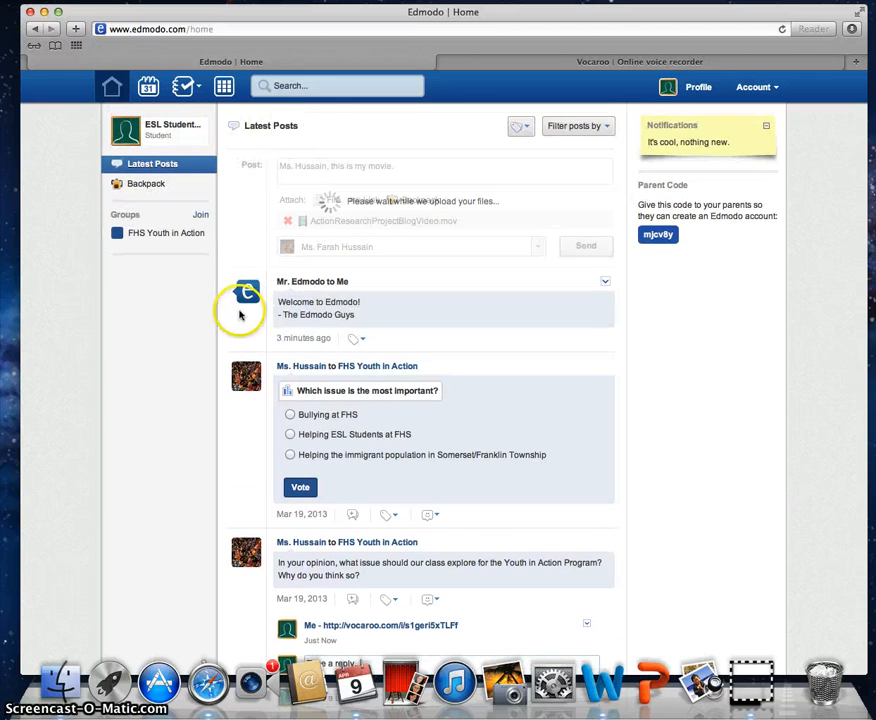
{"action": "scroll", "coordinate": [239, 290], "scroll_direction": "down", "scroll_amount": 3}
{"action": "scroll", "coordinate": [245, 292], "scroll_direction": "up", "scroll_amount": 3}
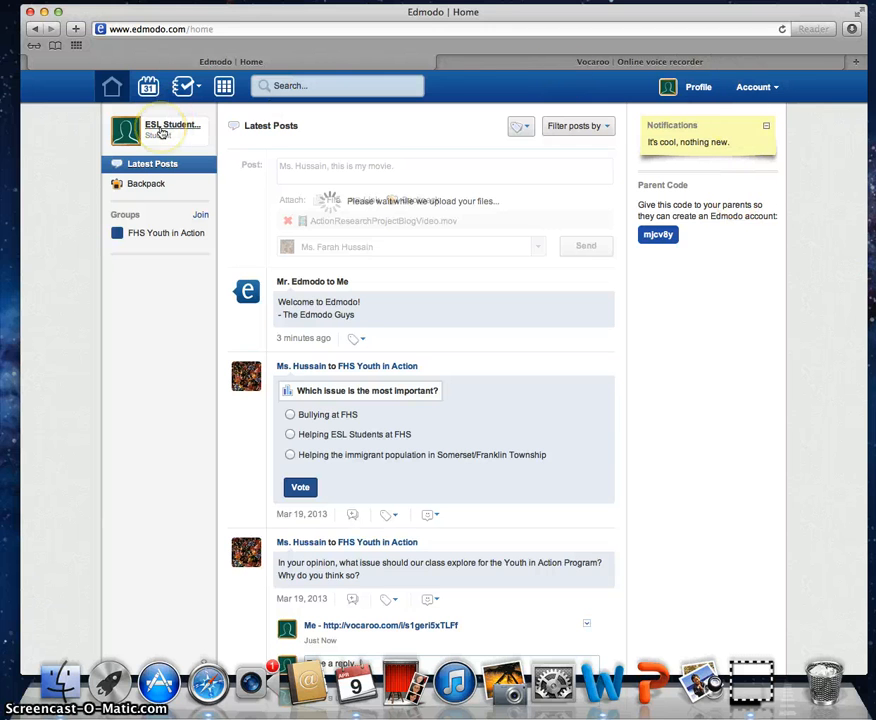
{"action": "left_click", "coordinate": [160, 131]}
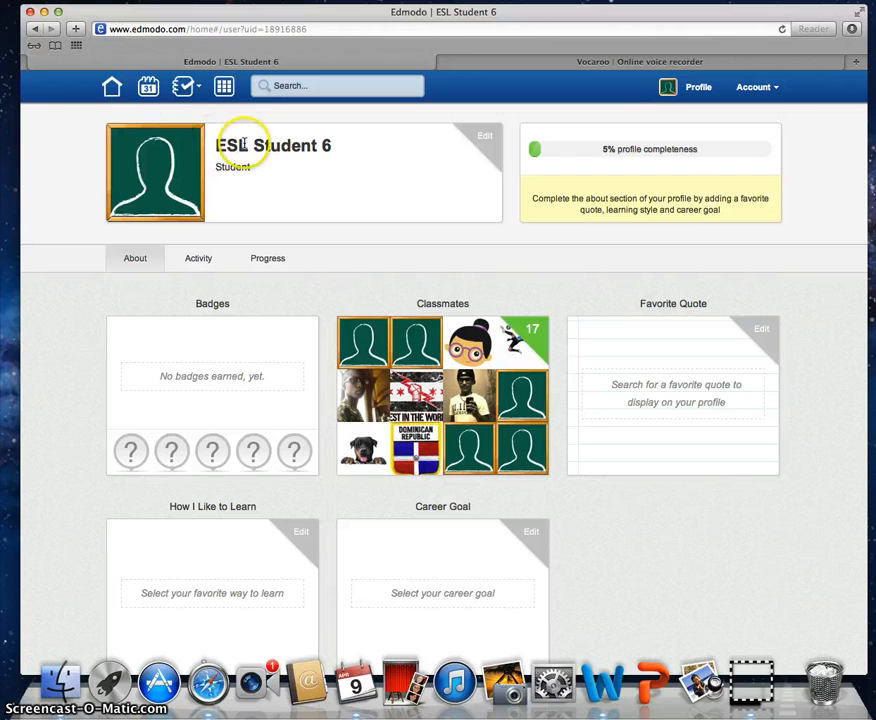
{"action": "left_click", "coordinate": [111, 88]}
{"action": "left_click", "coordinate": [168, 132]}
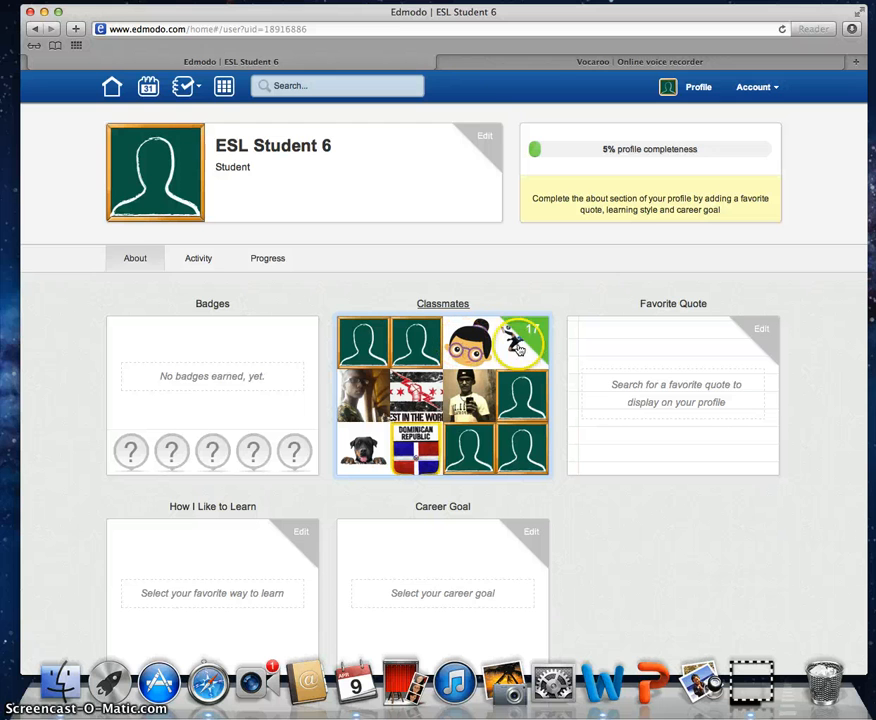
{"action": "scroll", "coordinate": [503, 442], "scroll_direction": "down", "scroll_amount": 2}
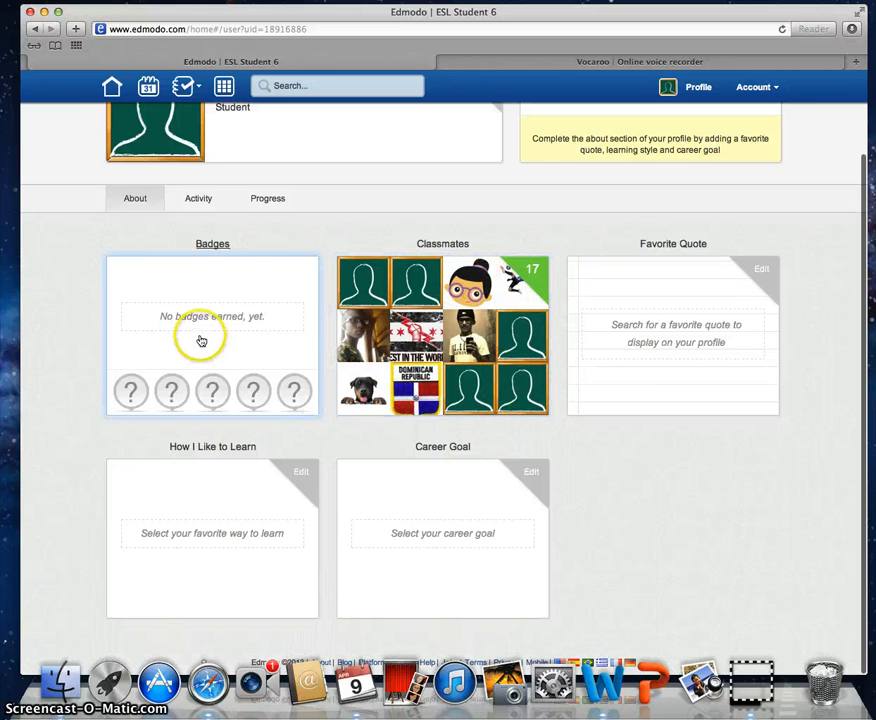
{"action": "scroll", "coordinate": [203, 336], "scroll_direction": "up", "scroll_amount": 2}
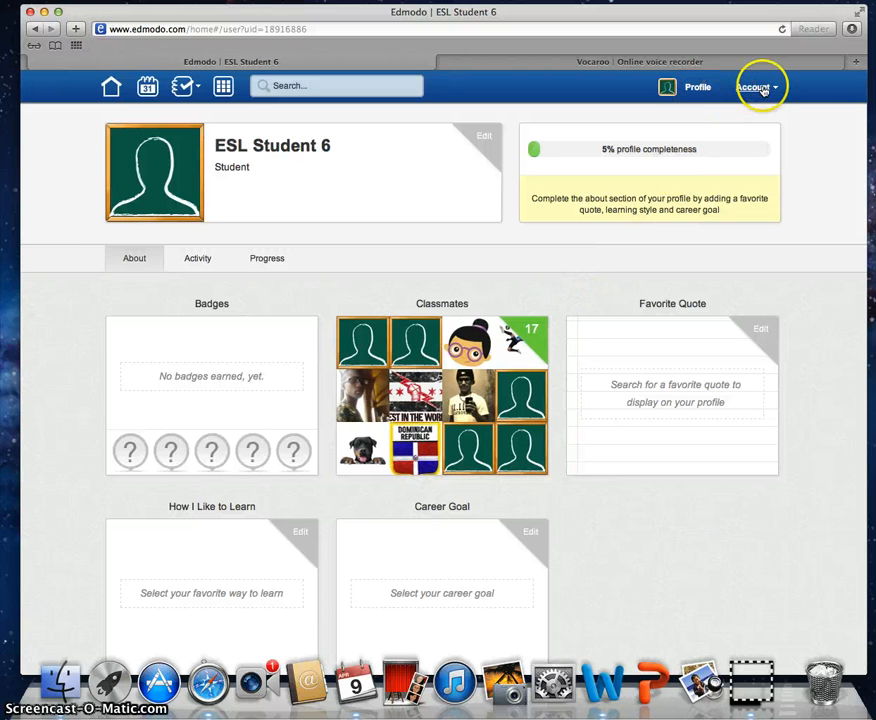
{"action": "left_click", "coordinate": [695, 87]}
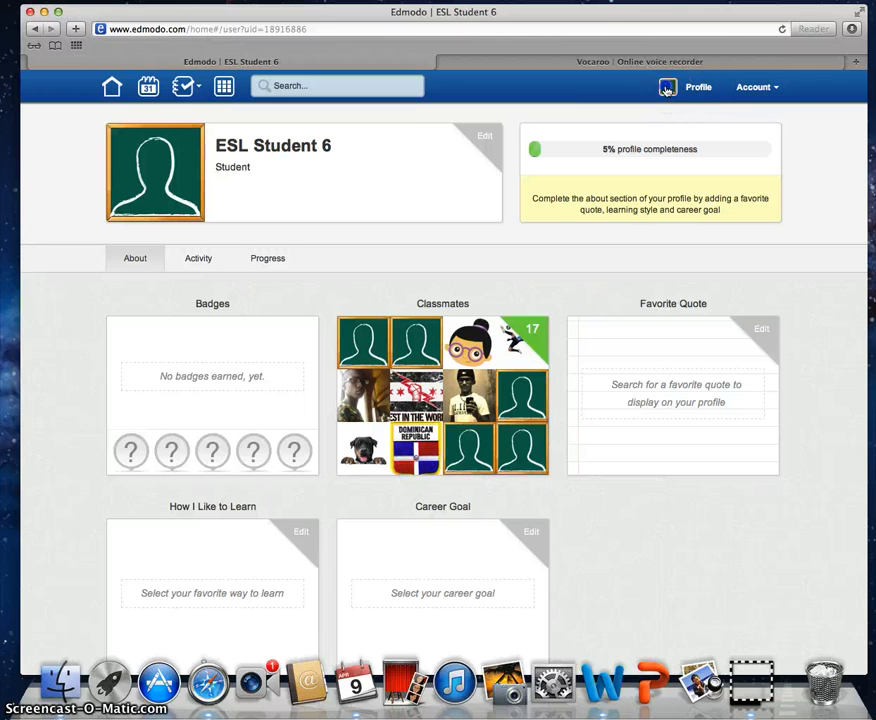
{"action": "left_click", "coordinate": [109, 87]}
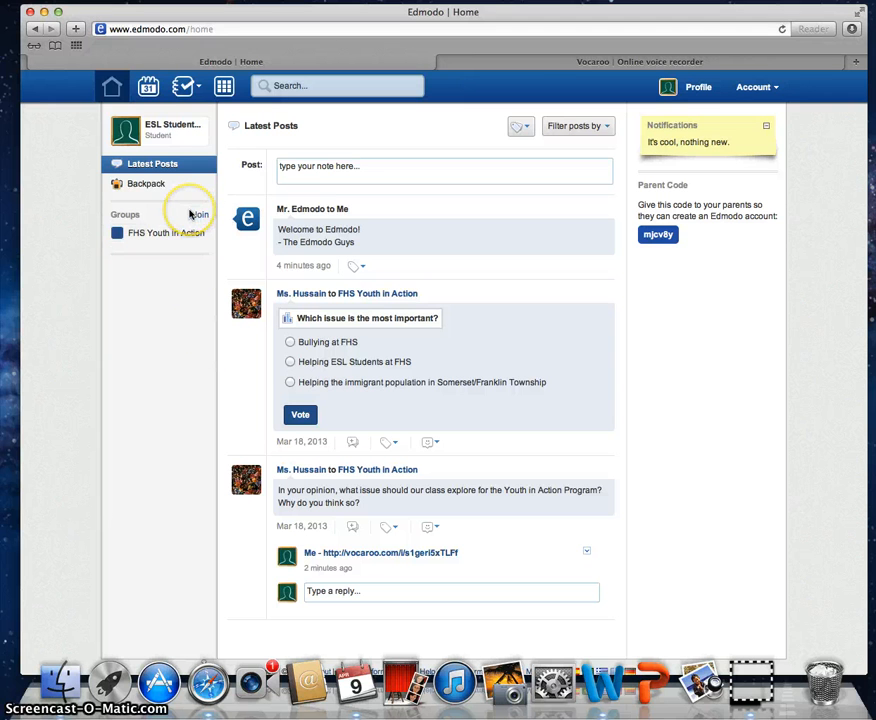
{"action": "left_click_drag", "start_coordinate": [182, 221], "coordinate": [87, 211]}
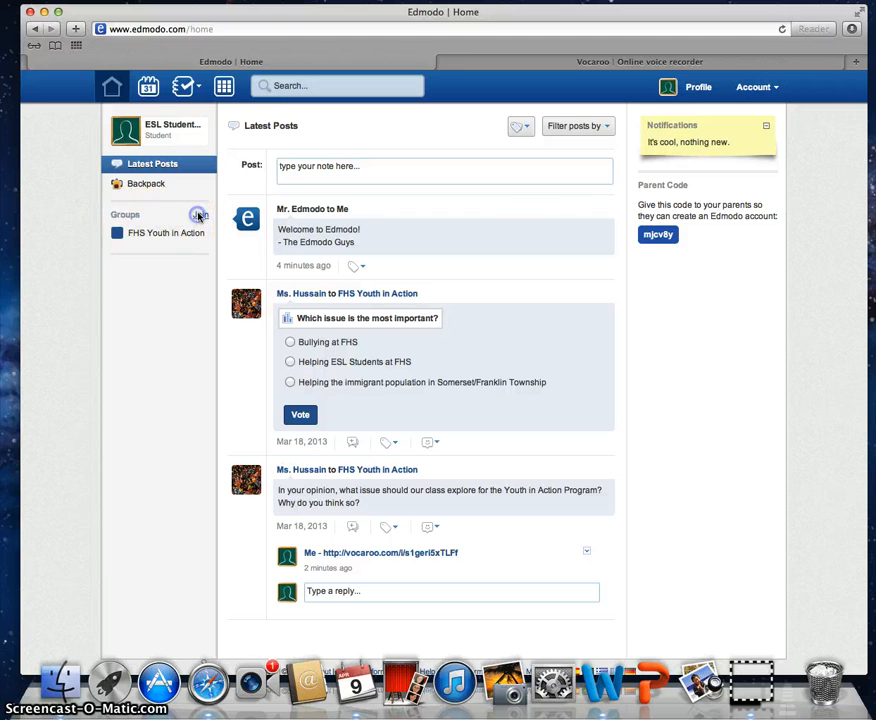
{"action": "left_click", "coordinate": [199, 216]}
{"action": "left_click", "coordinate": [391, 171]}
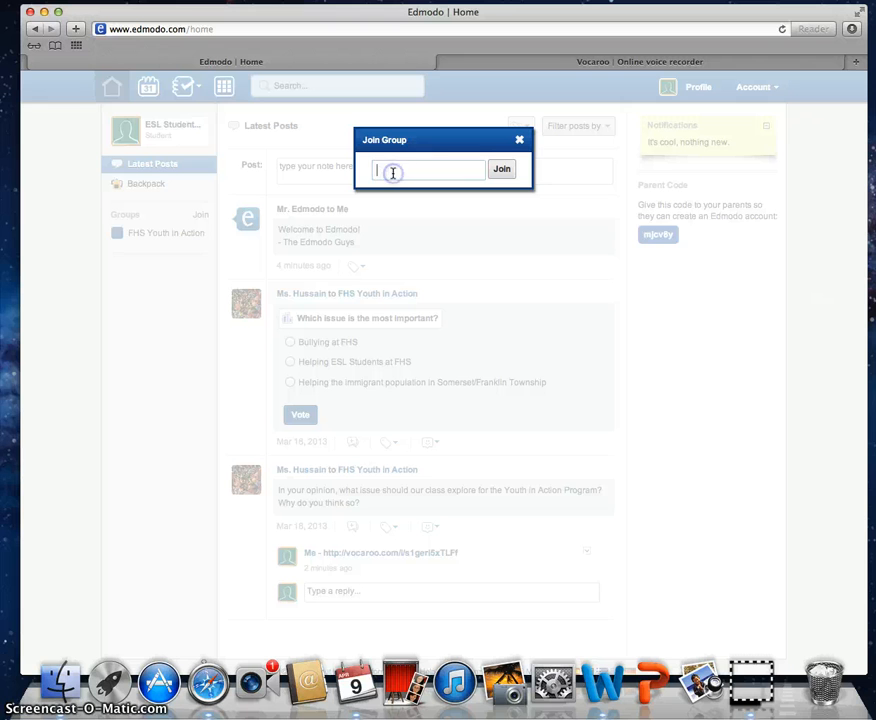
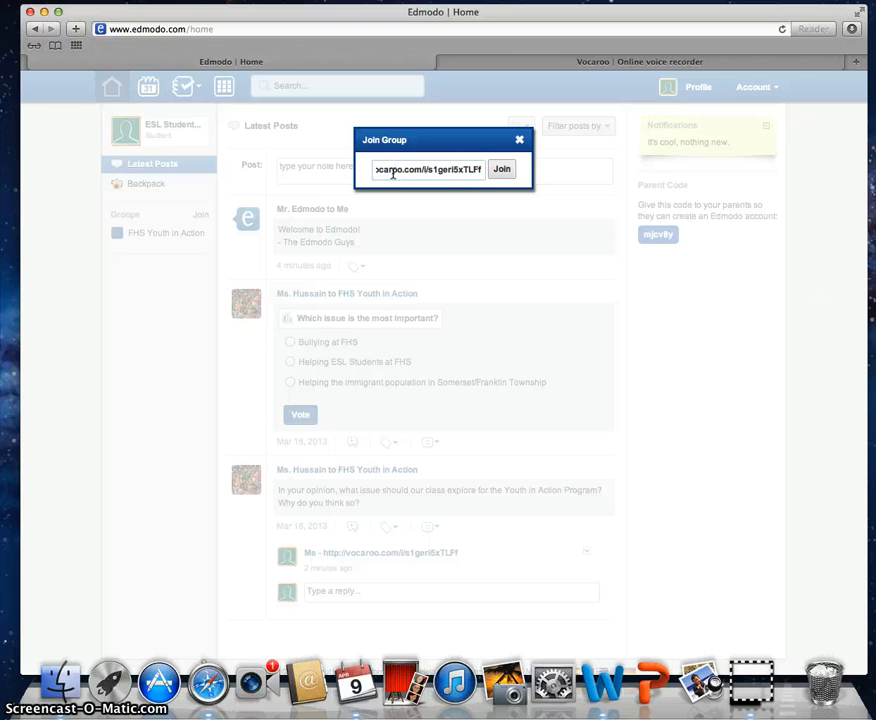
{"action": "left_click_drag", "start_coordinate": [475, 168], "coordinate": [203, 165]}
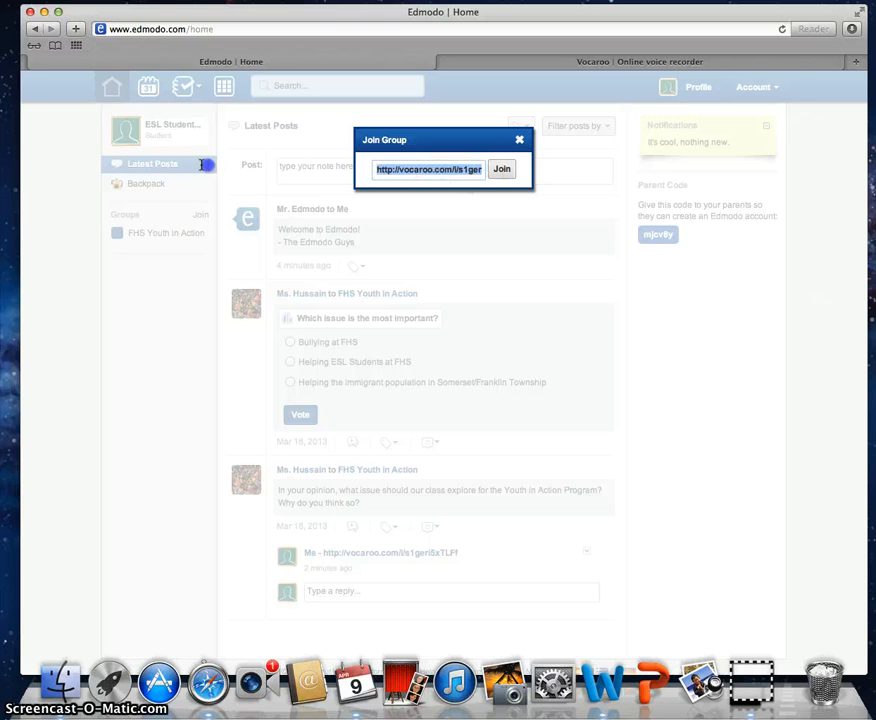
{"action": "key", "text": "BackSpace"}
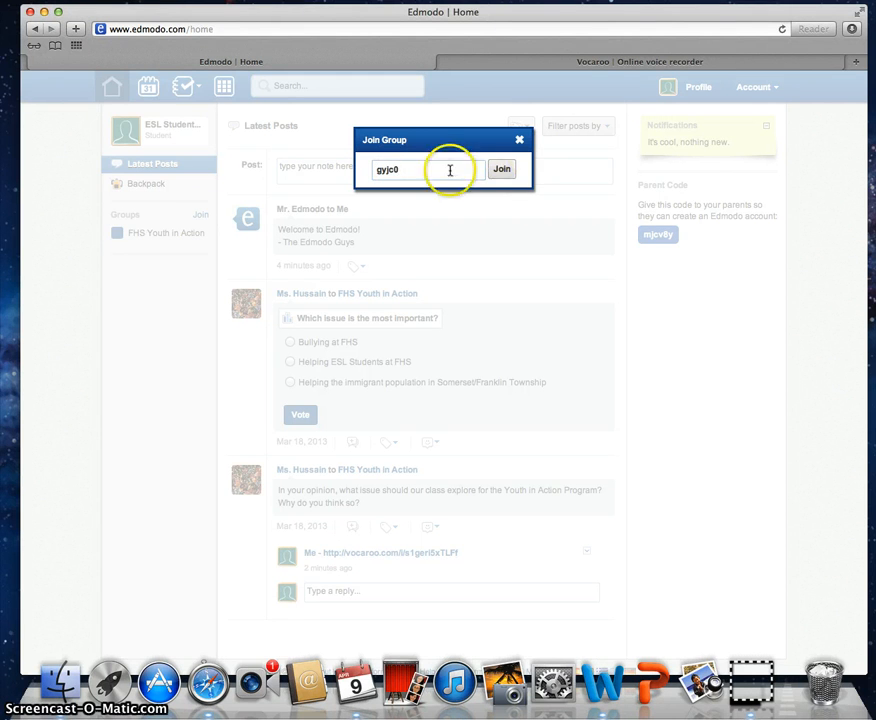
{"action": "left_click_drag", "start_coordinate": [448, 168], "coordinate": [283, 160]}
{"action": "left_click", "coordinate": [519, 140]}
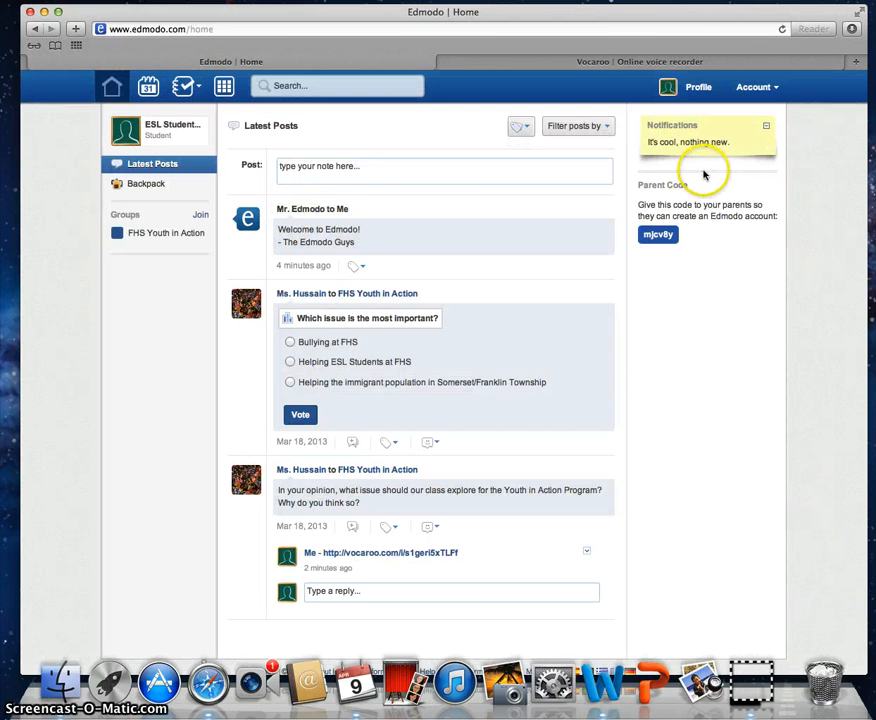
Step: Post the message "I do not understand!" to the teacher
{"action": "left_click", "coordinate": [330, 171]}
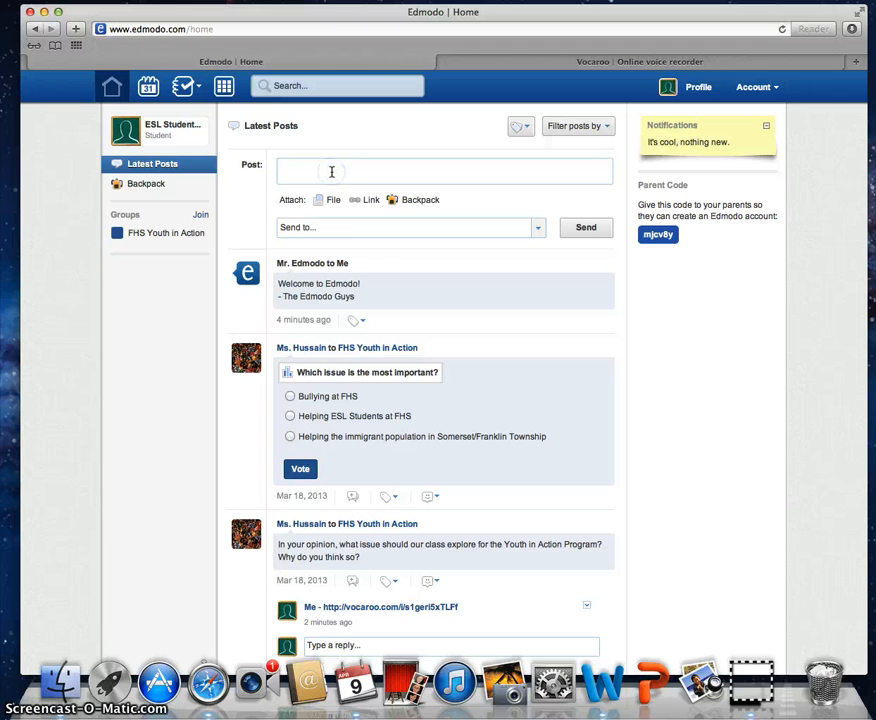
{"action": "left_click", "coordinate": [328, 228]}
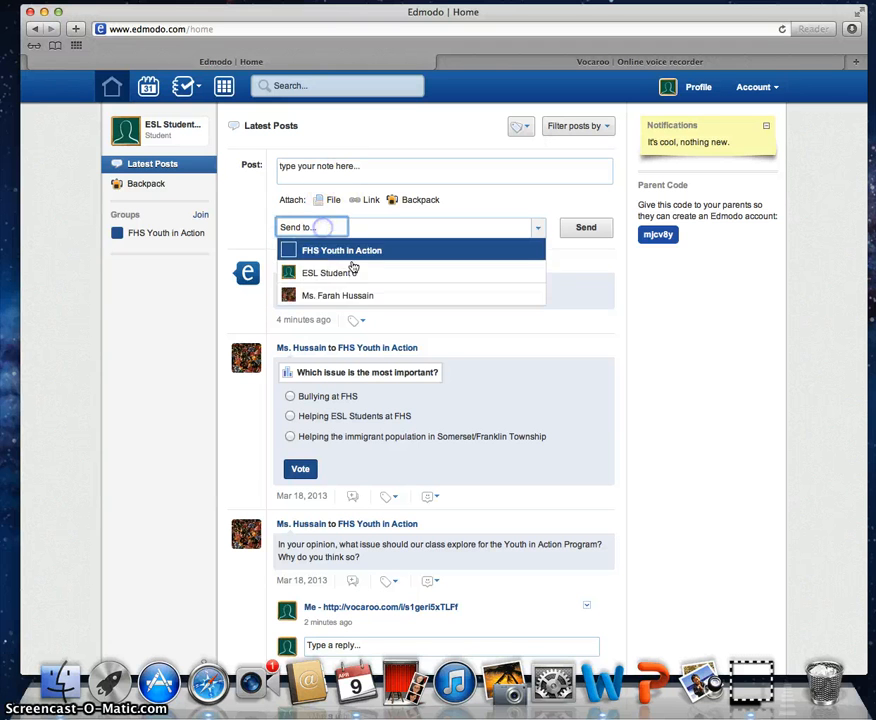
{"action": "left_click", "coordinate": [374, 293]}
{"action": "left_click", "coordinate": [342, 173]}
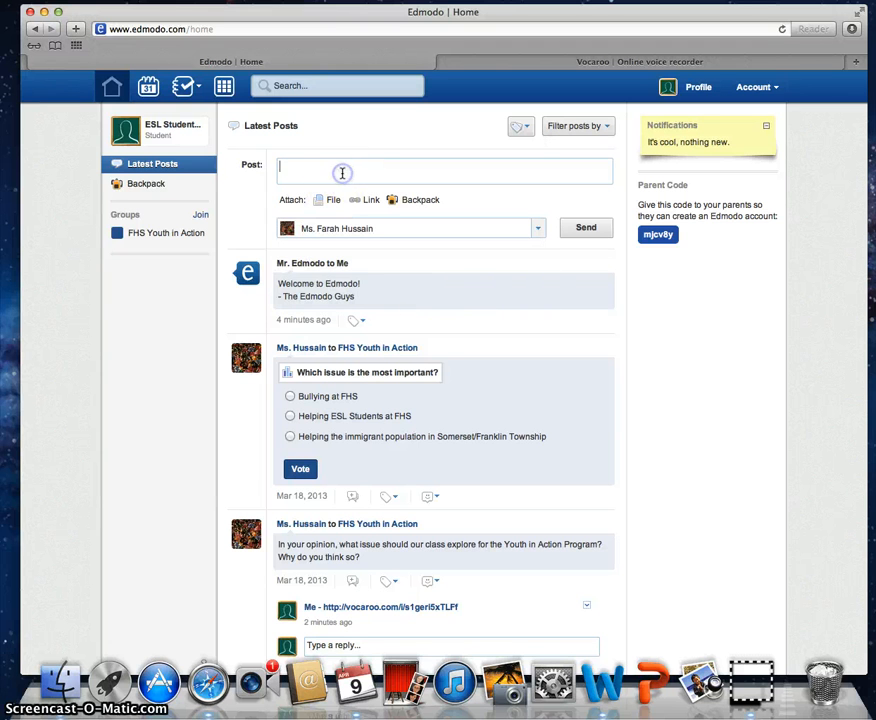
{"action": "type", "text": "Ms. His"}
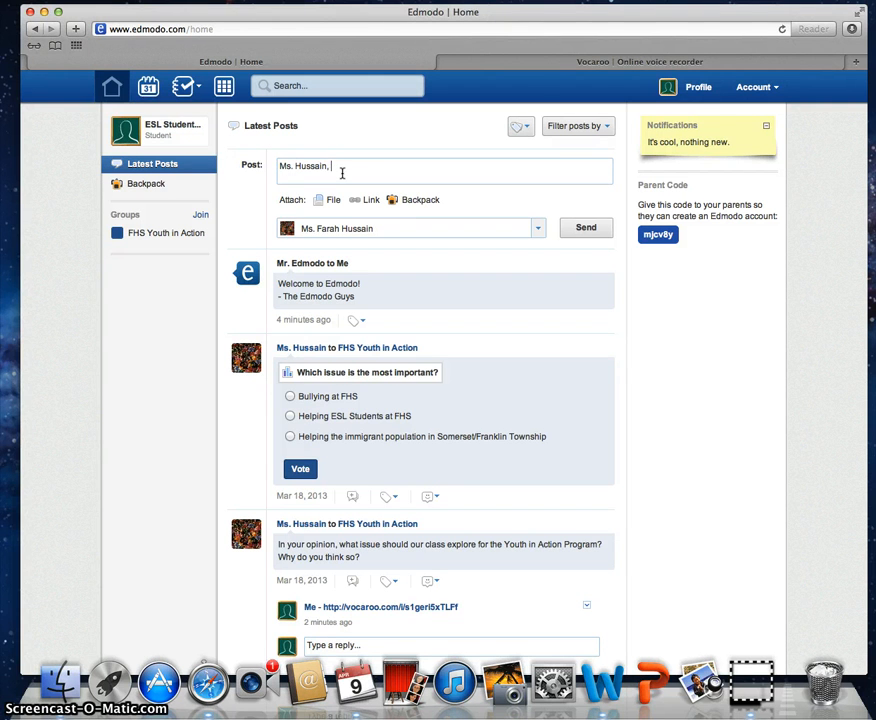
{"action": "type", "text": "der"}
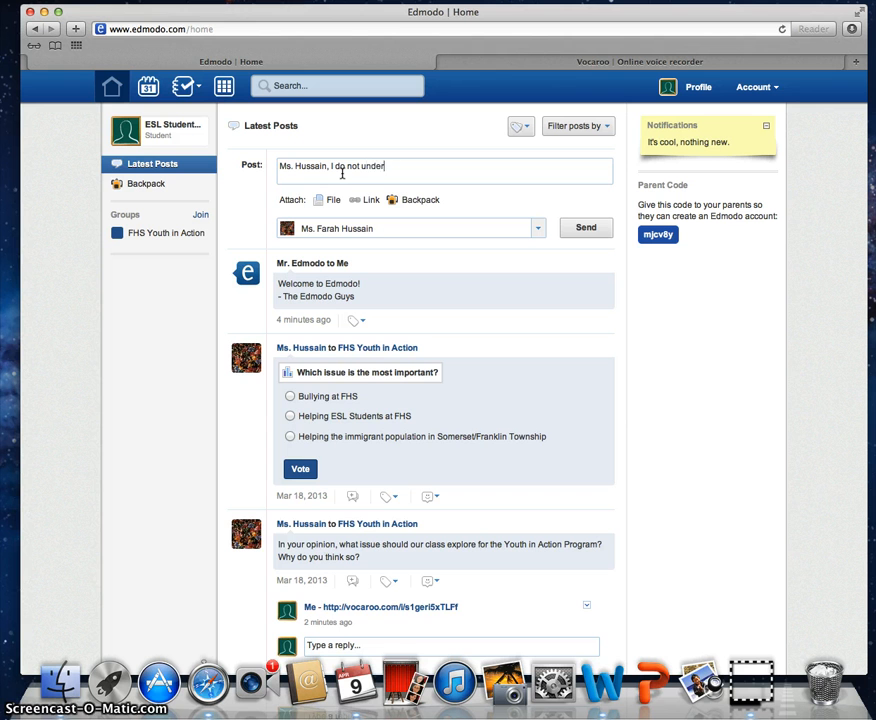
{"action": "type", "text": "stand!"}
{"action": "left_click", "coordinate": [590, 227]}
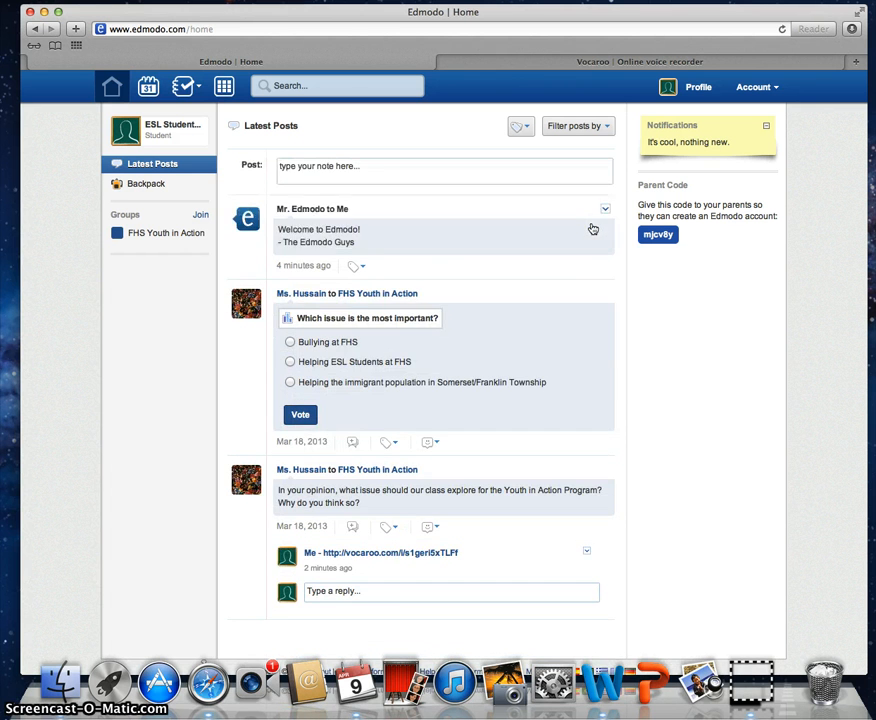
{"action": "left_click", "coordinate": [539, 217]}
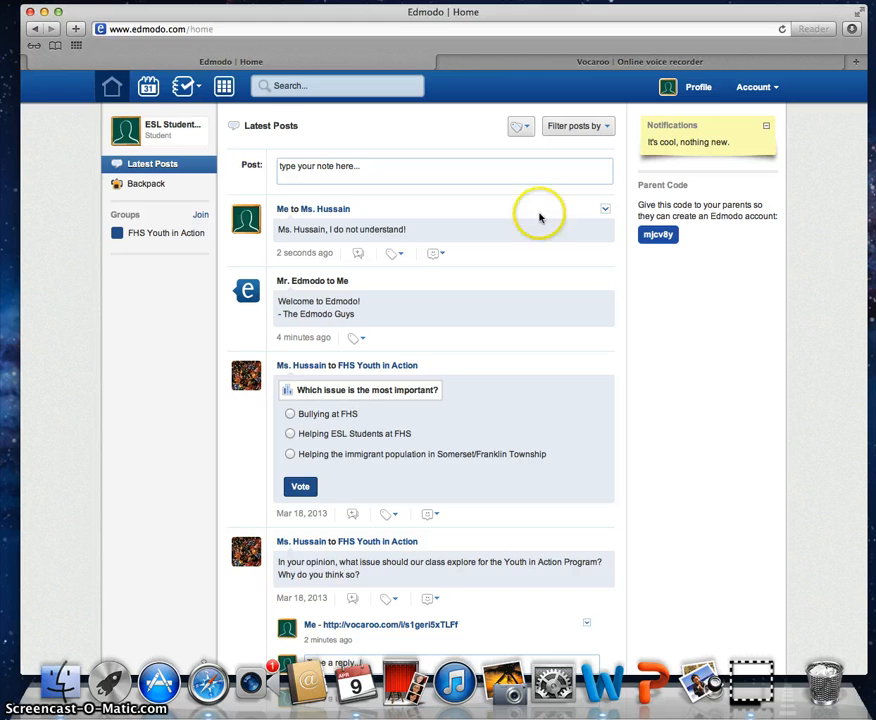
Step: Write a 'Hello Class' post, address it to FHS Youth in Action, and send it
{"action": "left_click", "coordinate": [293, 166]}
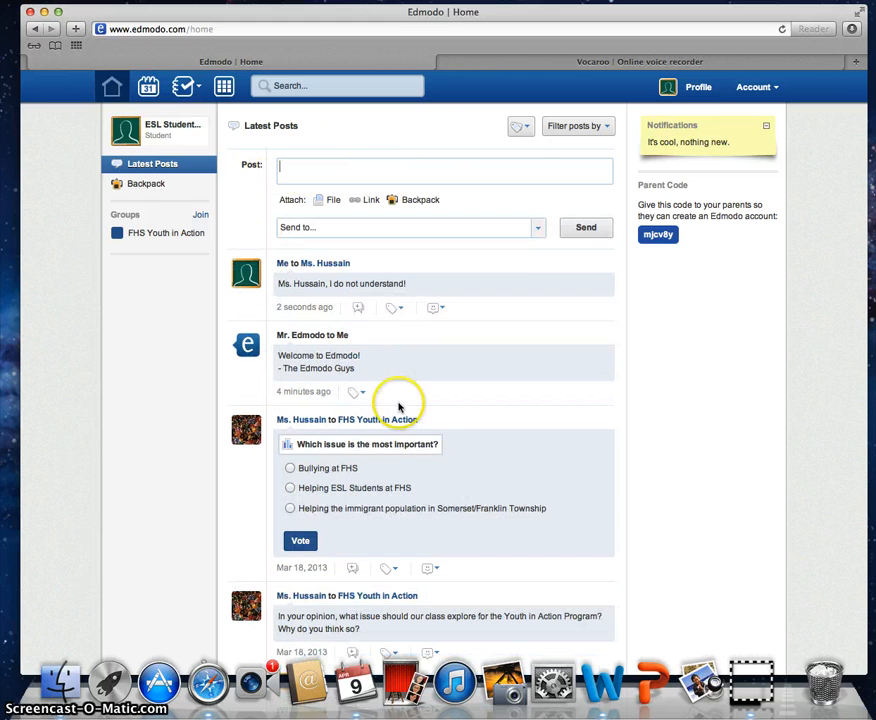
{"action": "left_click", "coordinate": [331, 173]}
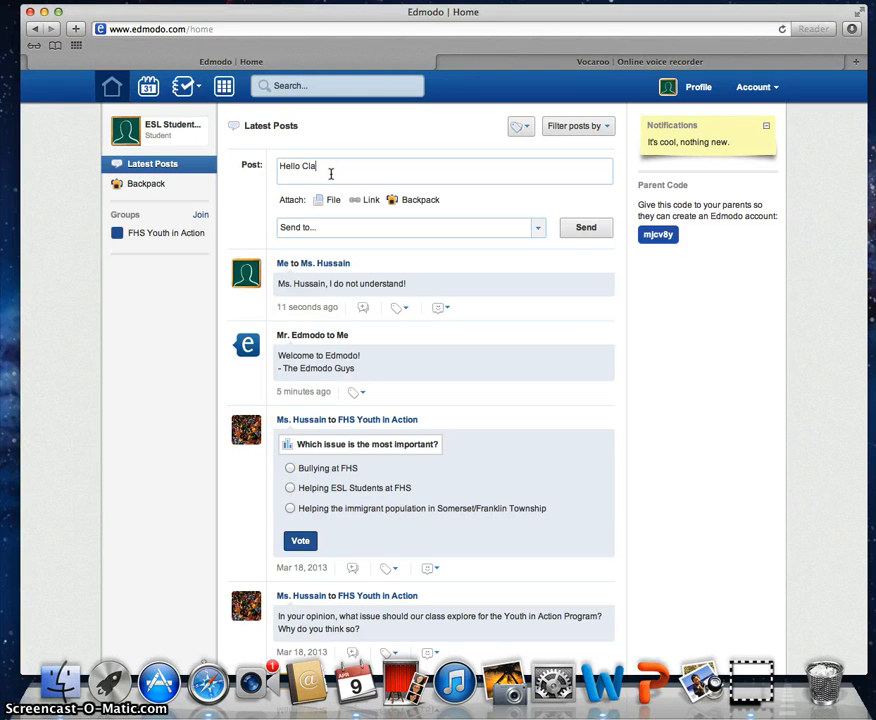
{"action": "left_click", "coordinate": [377, 226]}
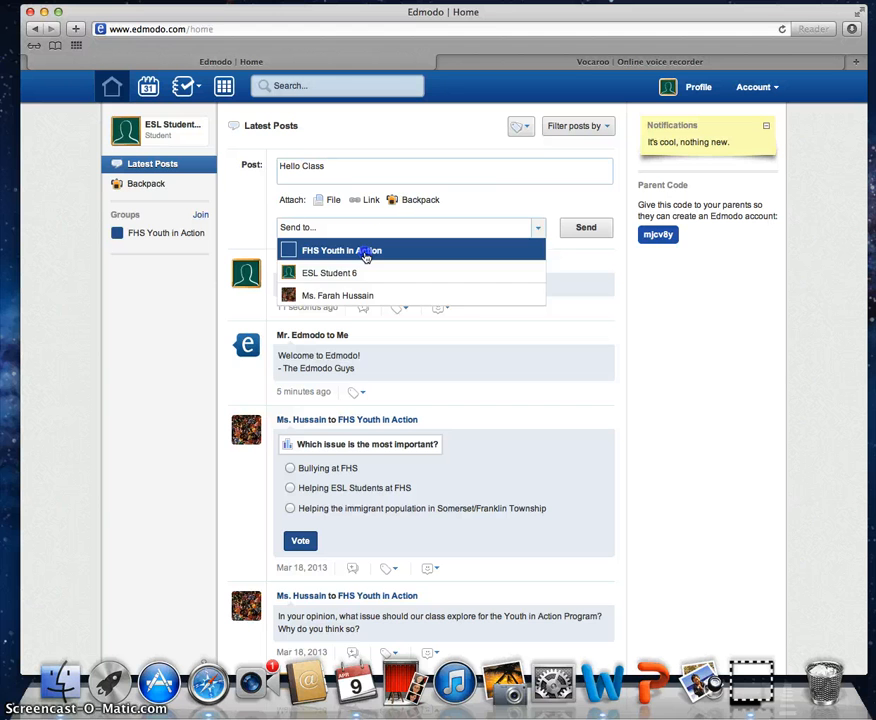
{"action": "left_click", "coordinate": [366, 256]}
{"action": "left_click", "coordinate": [592, 228]}
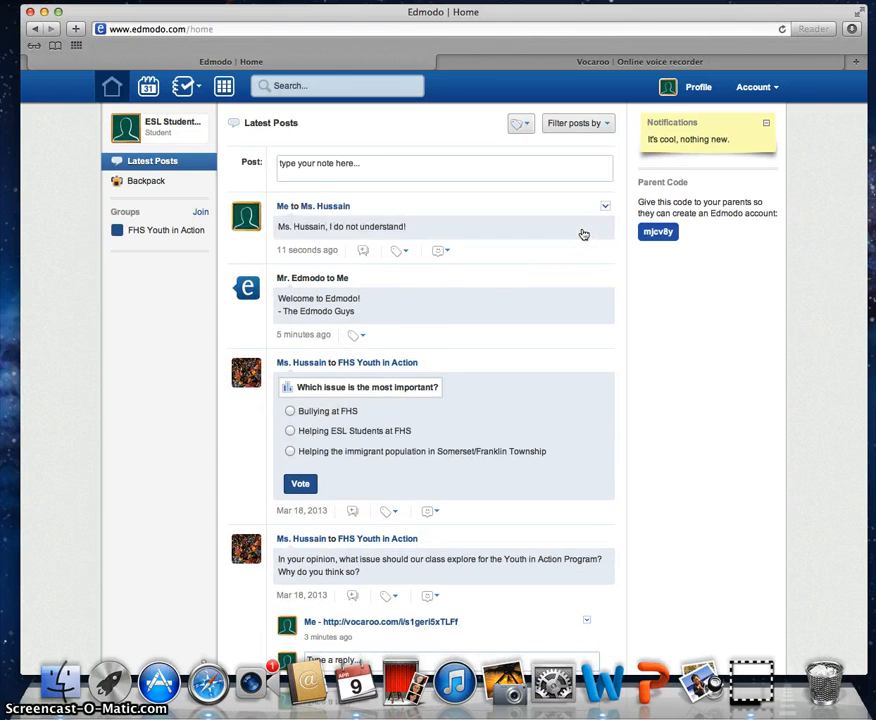
{"action": "left_click", "coordinate": [361, 186]}
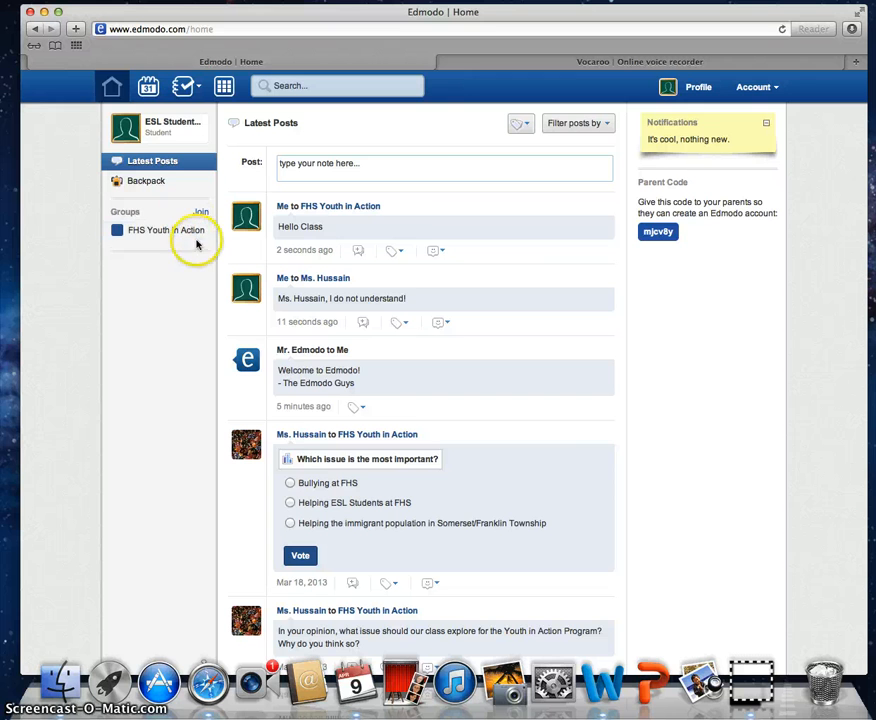
{"action": "scroll", "coordinate": [410, 113], "scroll_direction": "down", "scroll_amount": 3}
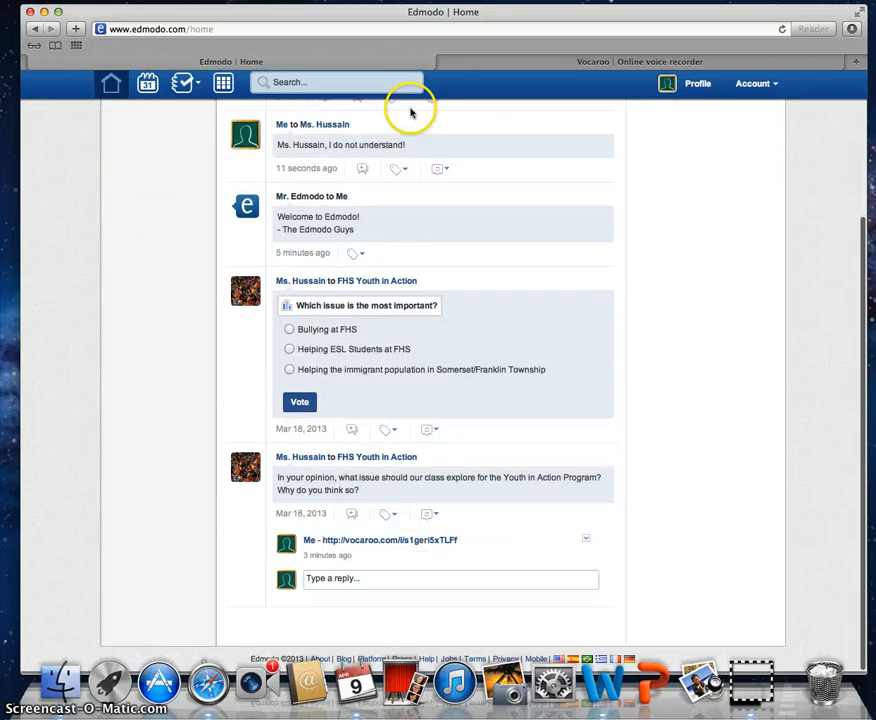
{"action": "scroll", "coordinate": [410, 113], "scroll_direction": "up", "scroll_amount": 3}
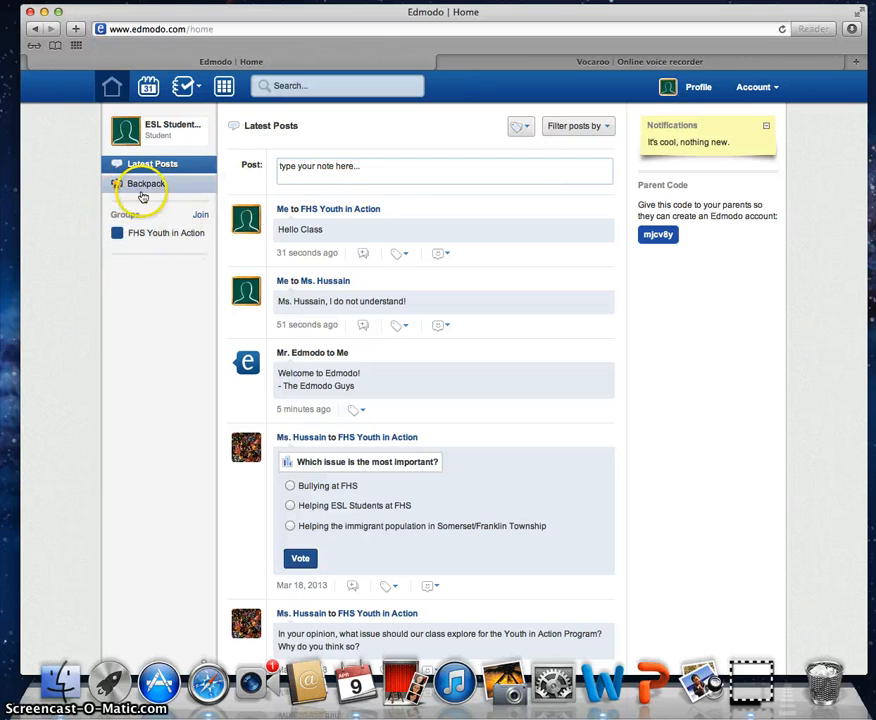
{"action": "left_click", "coordinate": [201, 214]}
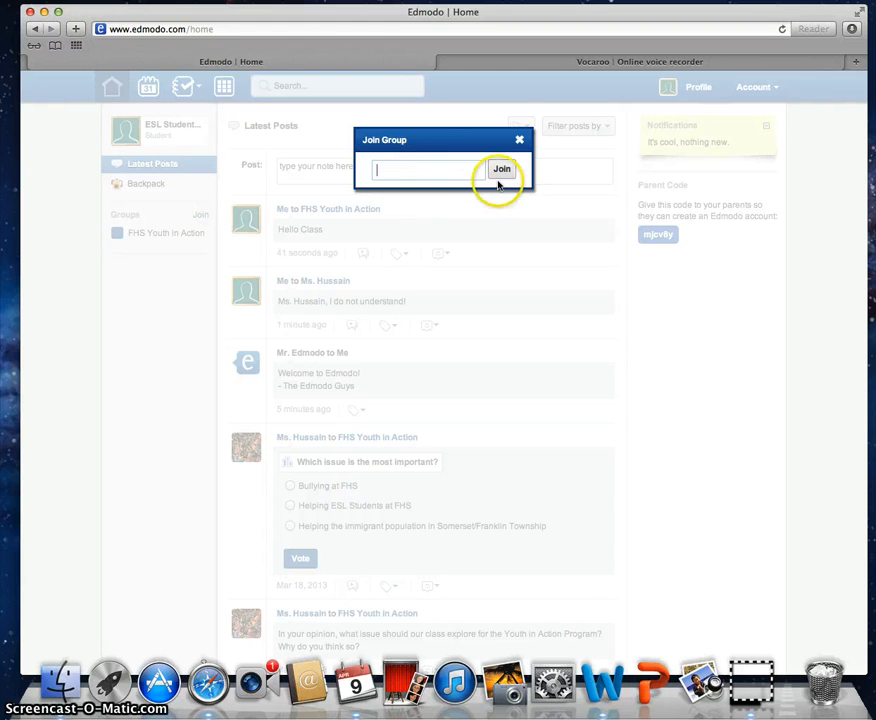
{"action": "left_click", "coordinate": [521, 142]}
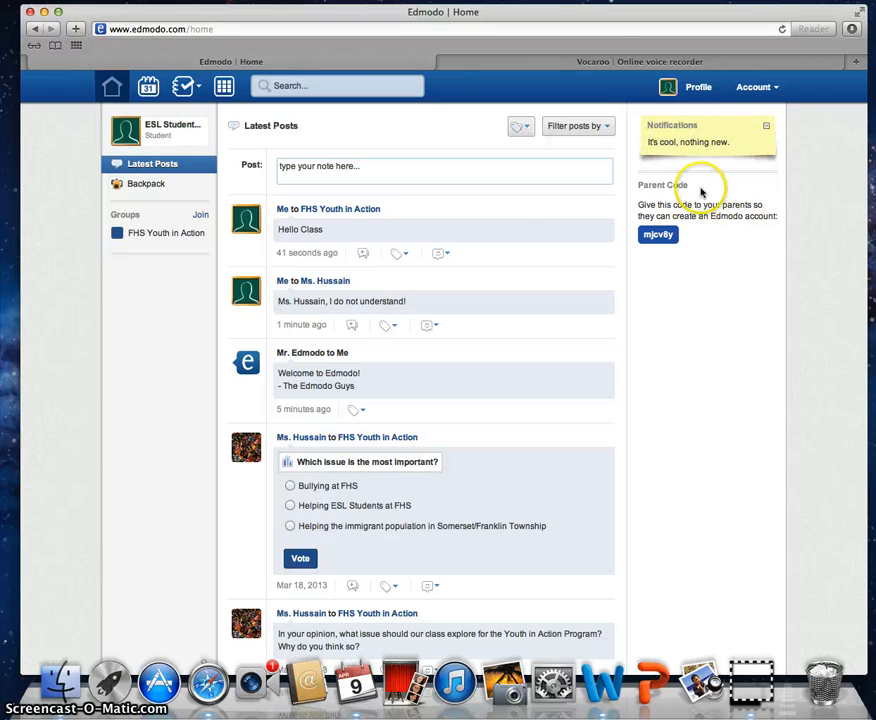
Step: Delete the previous Vocaroo recording and close the Vocaroo tab
{"action": "left_click", "coordinate": [613, 63]}
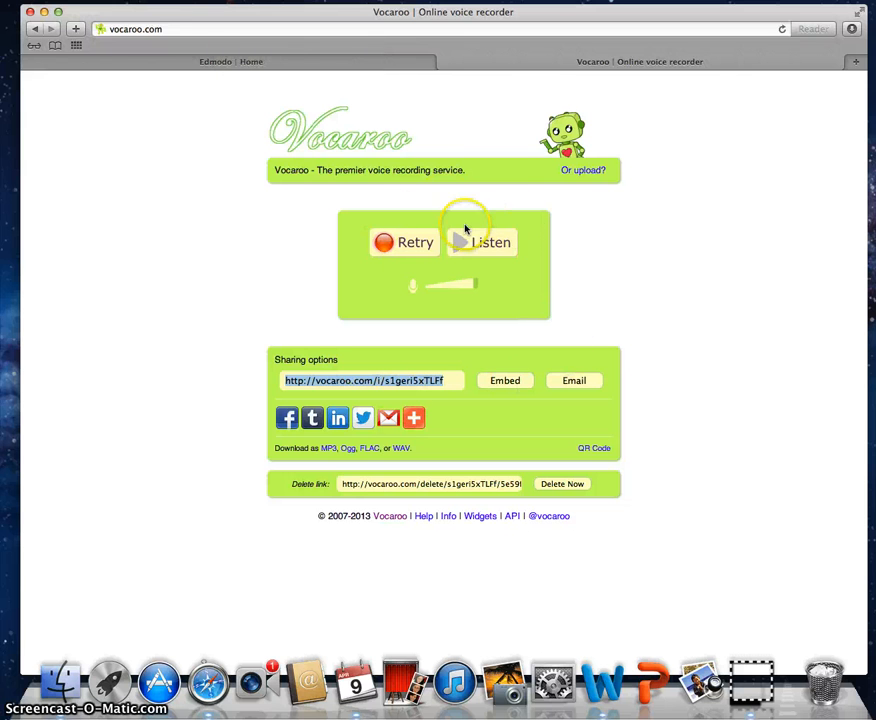
{"action": "left_click", "coordinate": [201, 62]}
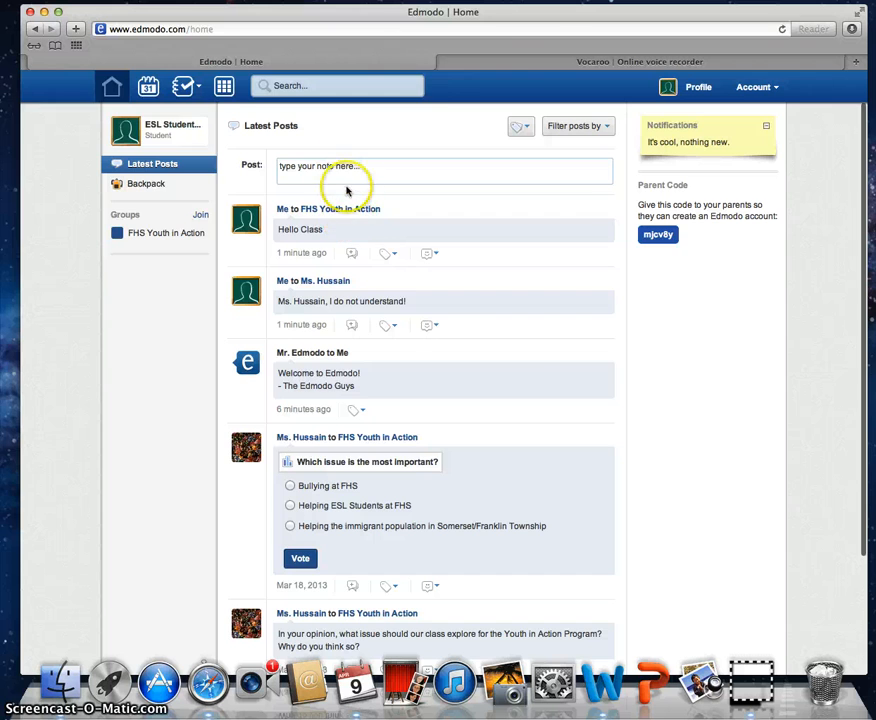
{"action": "left_click", "coordinate": [555, 60]}
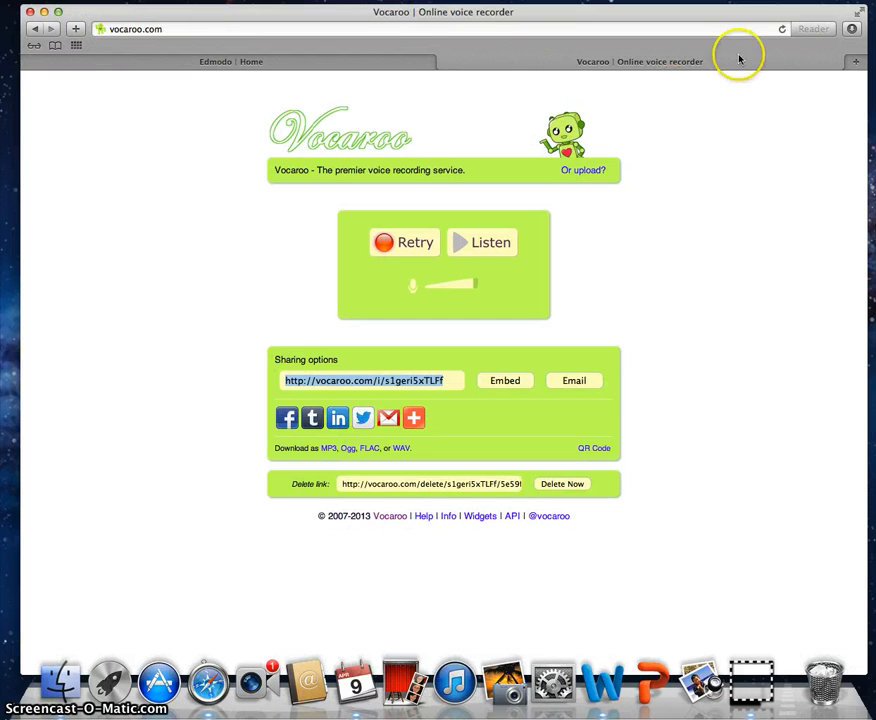
{"action": "left_click", "coordinate": [563, 484]}
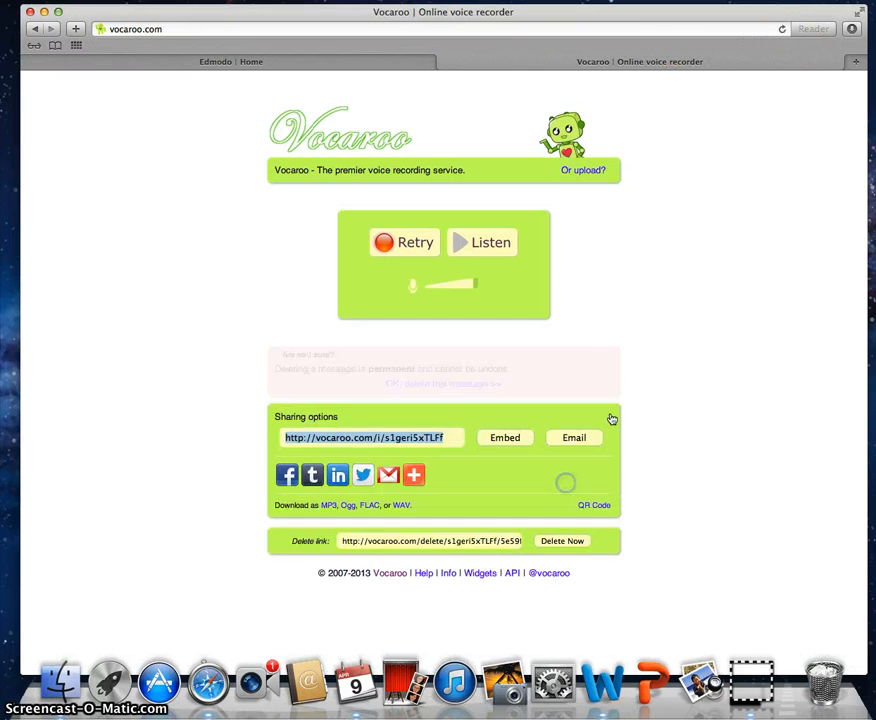
{"action": "left_click", "coordinate": [443, 62]}
Step: Load vocaroo.com in a new browser tab
{"action": "left_click", "coordinate": [858, 50]}
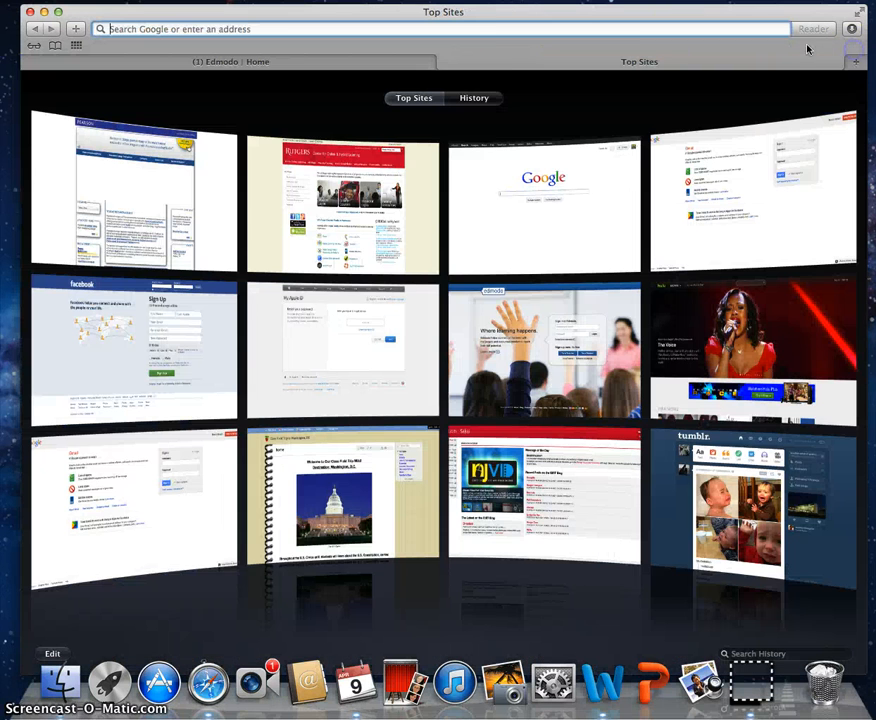
{"action": "type", "text": "vocaroo.com"}
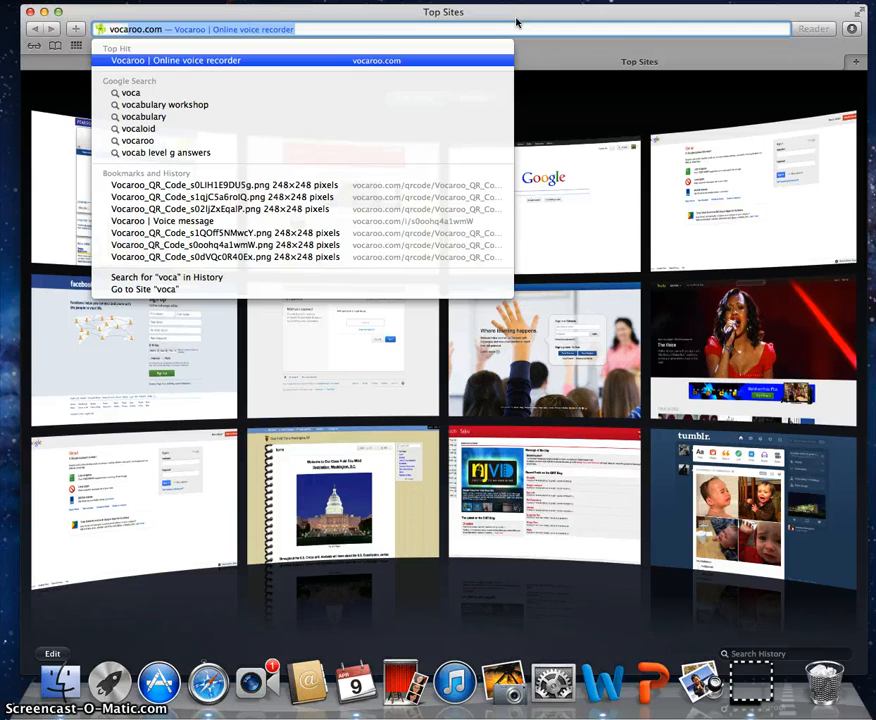
{"action": "key", "text": "Right"}
{"action": "key", "text": "Return"}
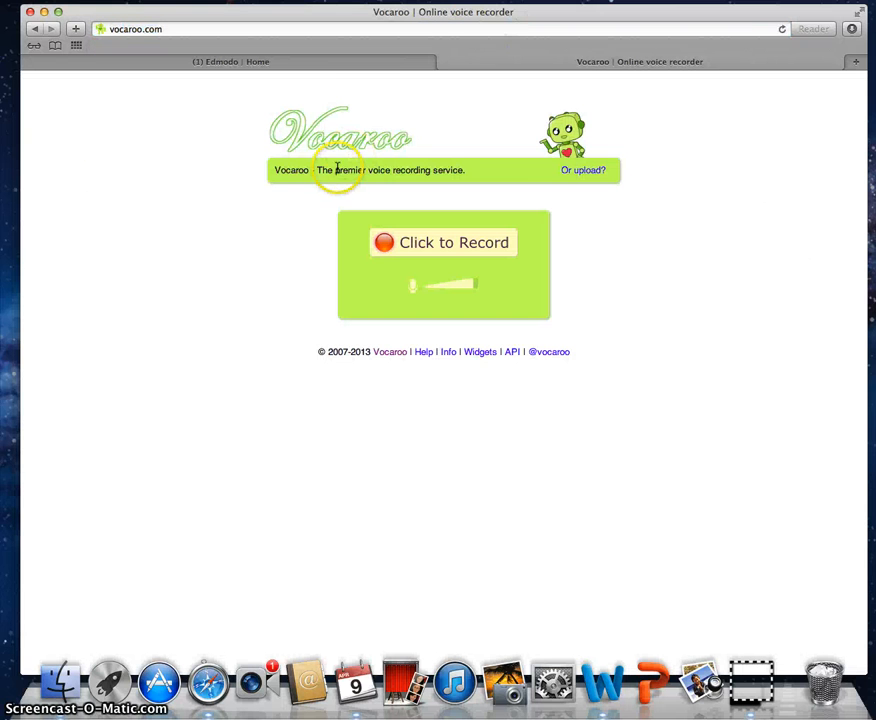
Step: Record a voice message with microphone access, save it for a share link, and return to Edmodo
{"action": "left_click", "coordinate": [421, 246]}
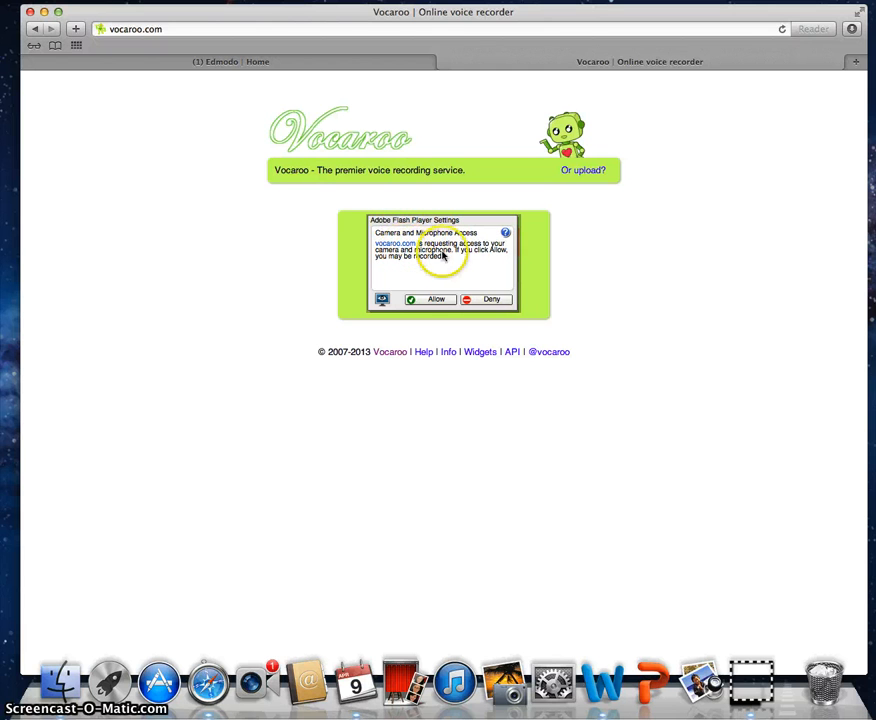
{"action": "left_click", "coordinate": [436, 300]}
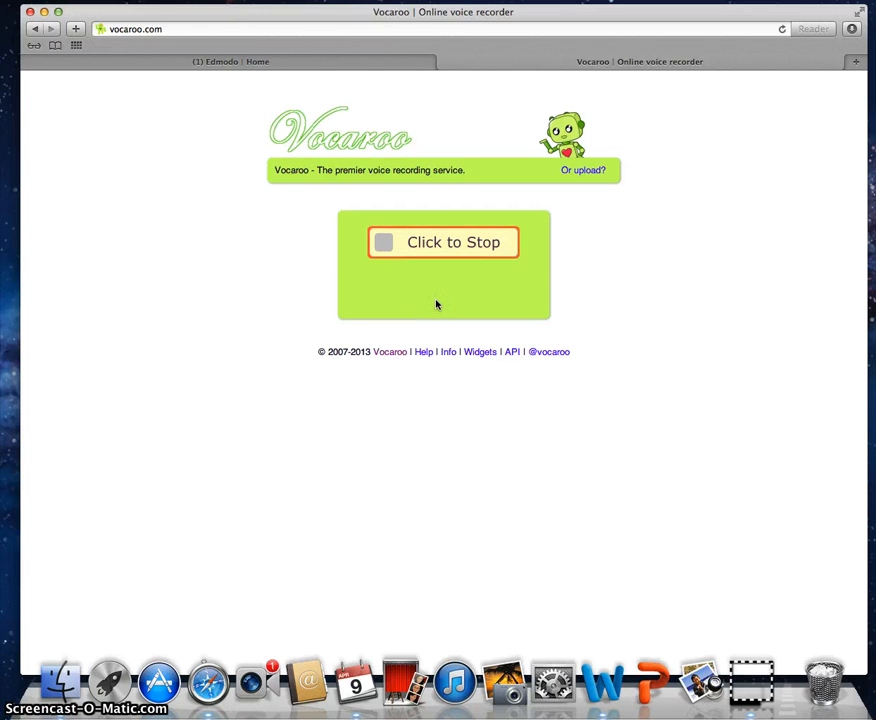
{"action": "left_click", "coordinate": [439, 246]}
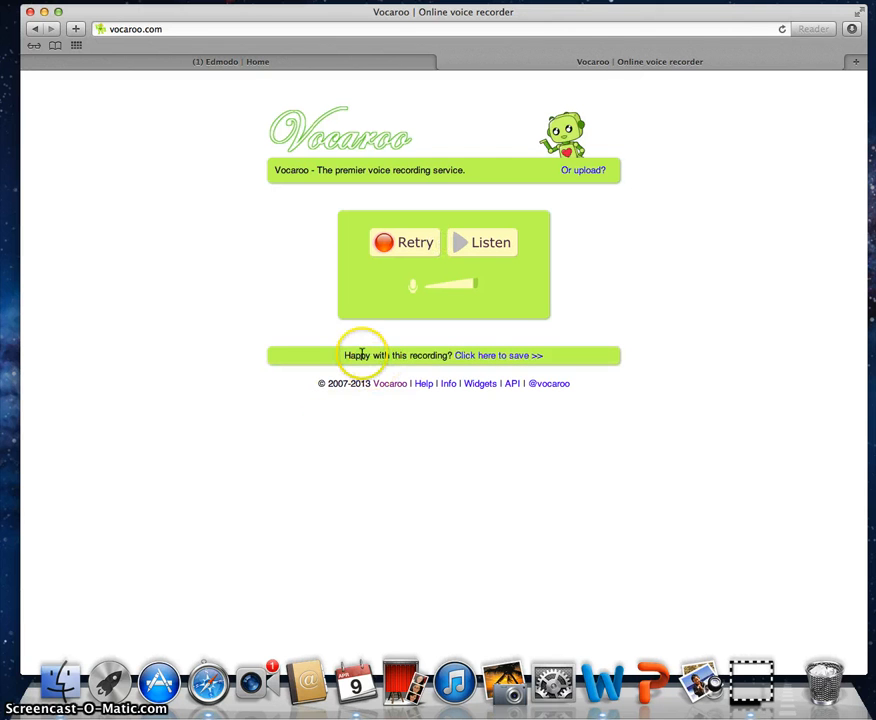
{"action": "left_click_drag", "start_coordinate": [419, 355], "coordinate": [338, 354]}
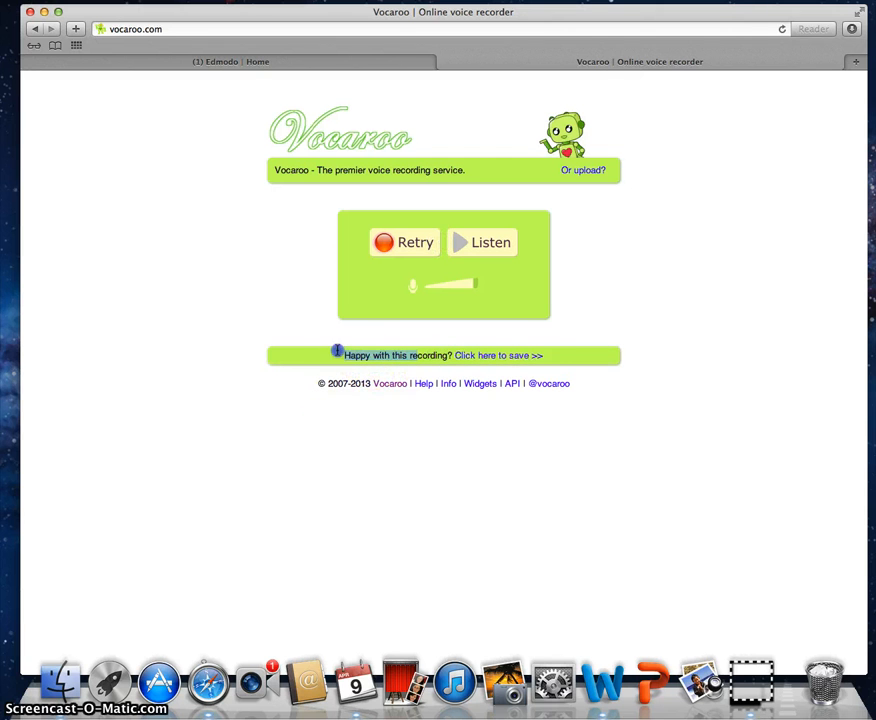
{"action": "left_click", "coordinate": [528, 361]}
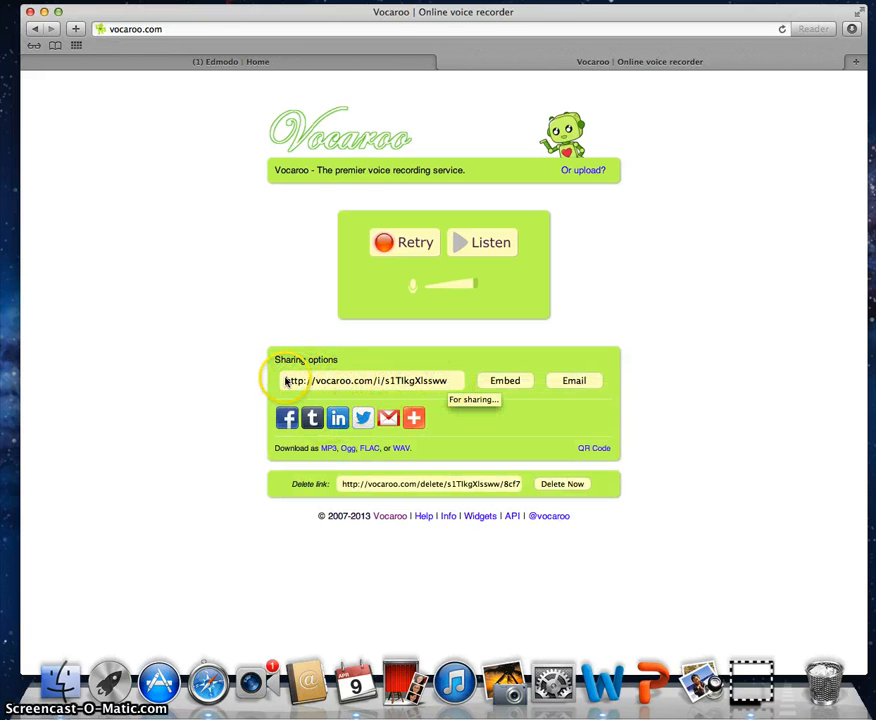
{"action": "left_click", "coordinate": [338, 64]}
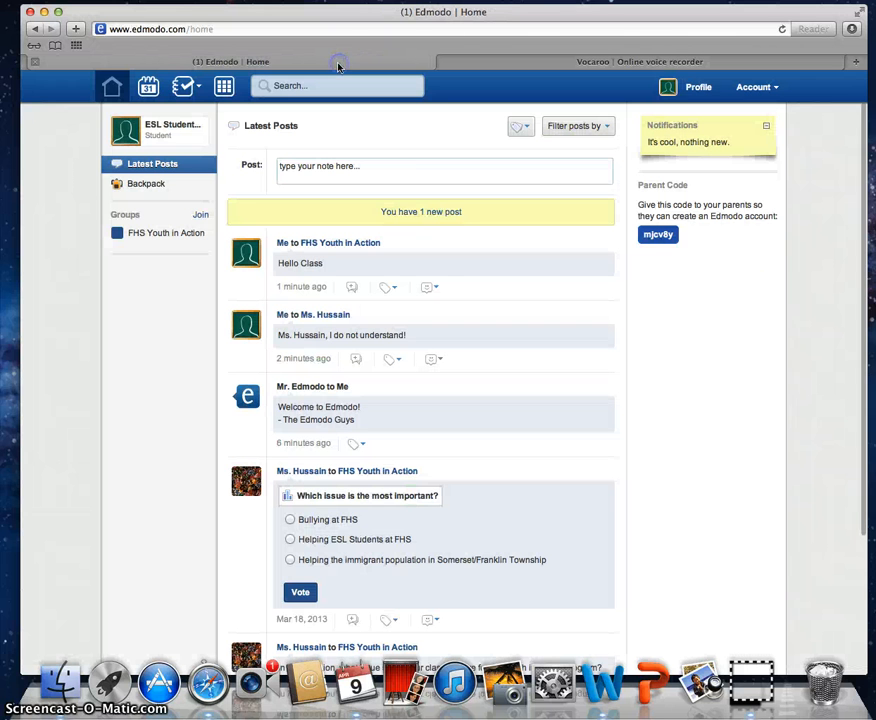
Step: Load the new movie post into the feed, then log out from the Account menu
{"action": "left_click", "coordinate": [518, 214]}
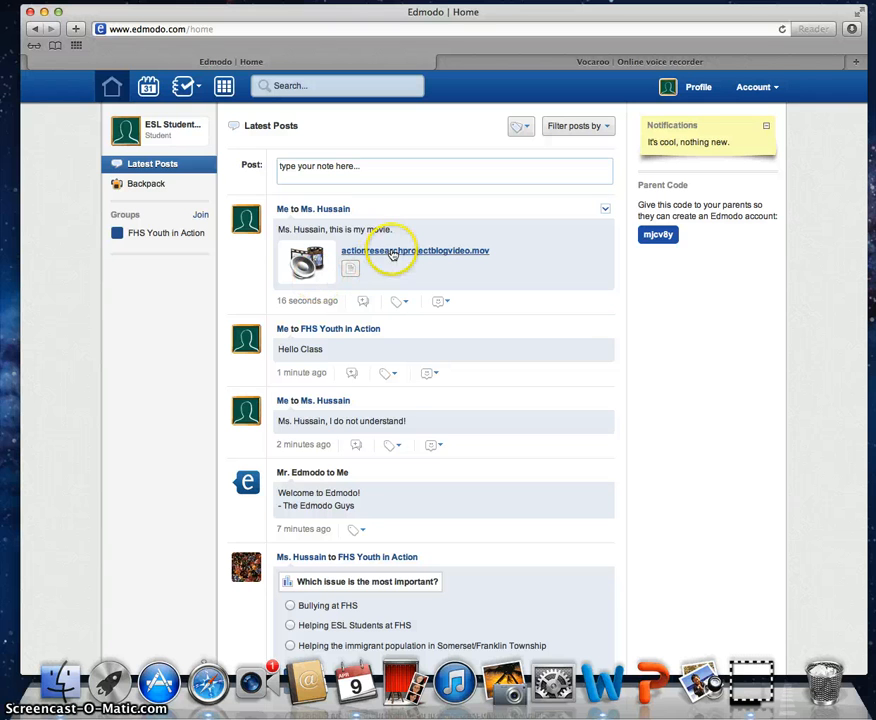
{"action": "left_click", "coordinate": [775, 89]}
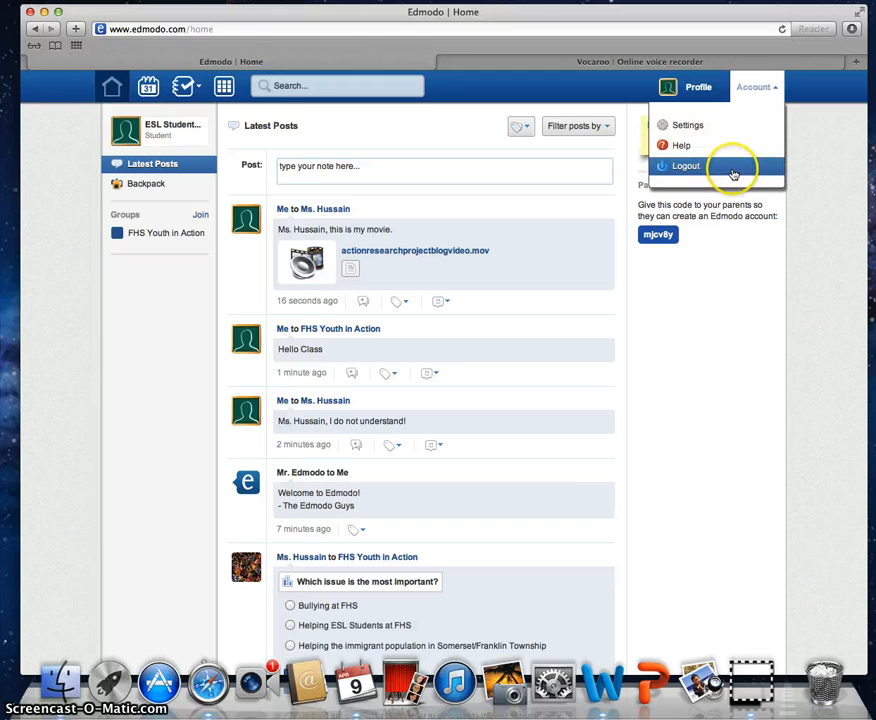
{"action": "left_click", "coordinate": [733, 174]}
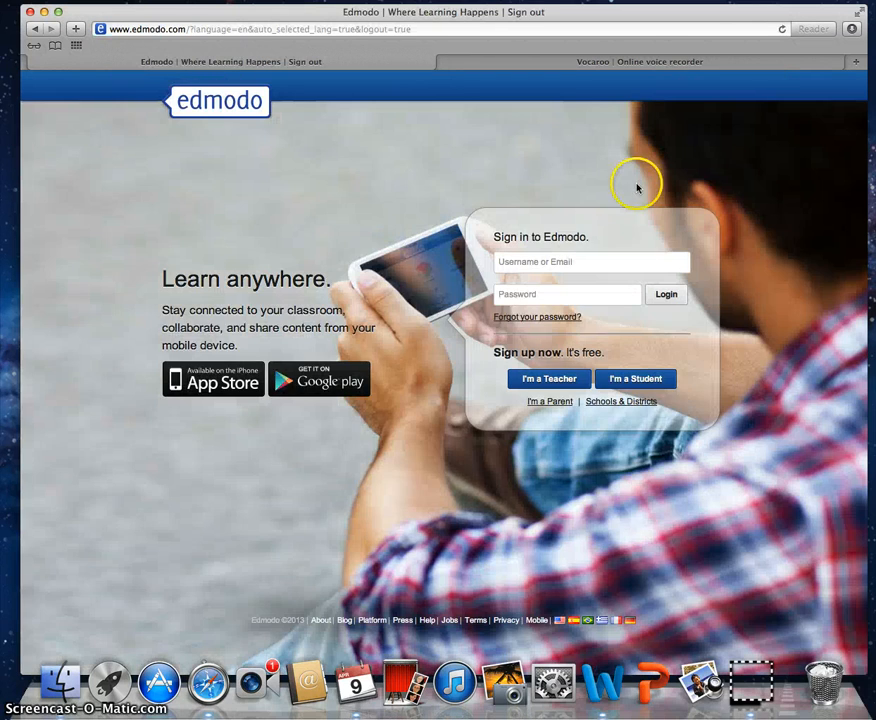